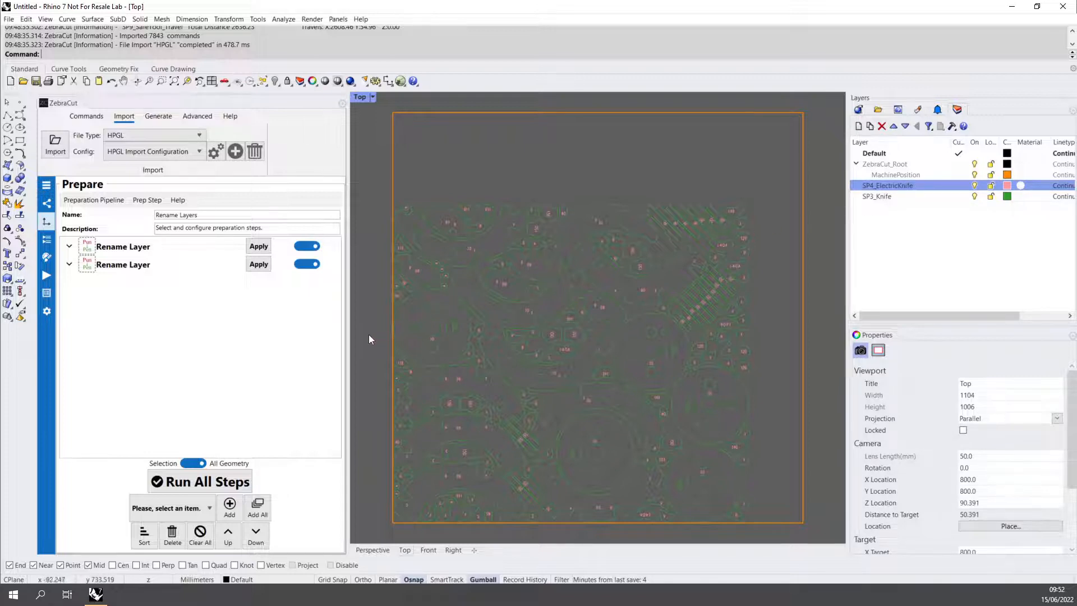
Check the settings of the first Rename Layer step and run all preparation steps on the imported geometry
{"action": "left_click", "coordinate": [67, 251]}
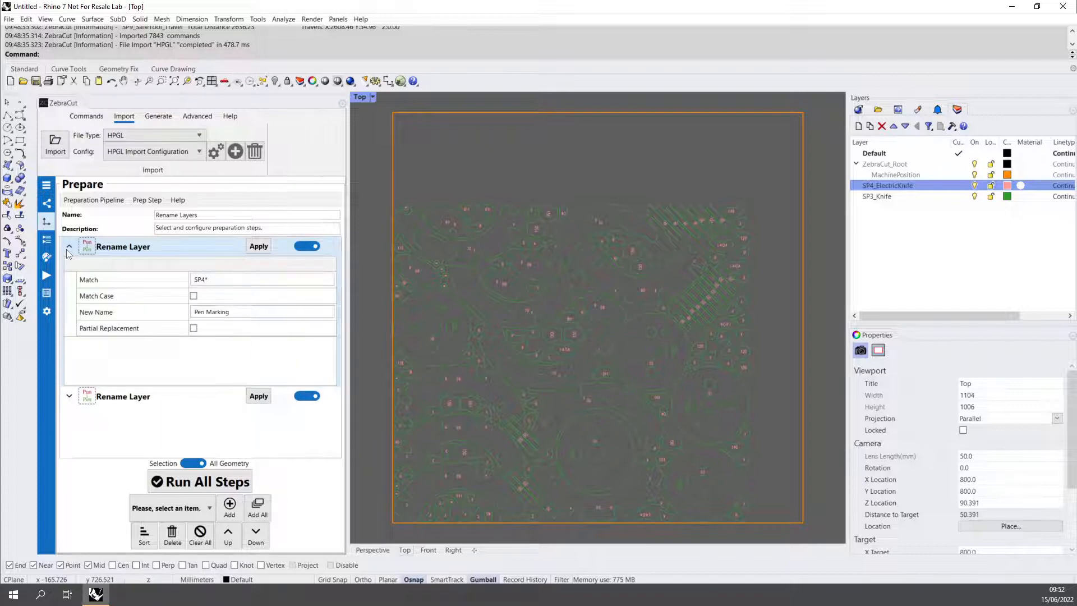
{"action": "left_click", "coordinate": [68, 247]}
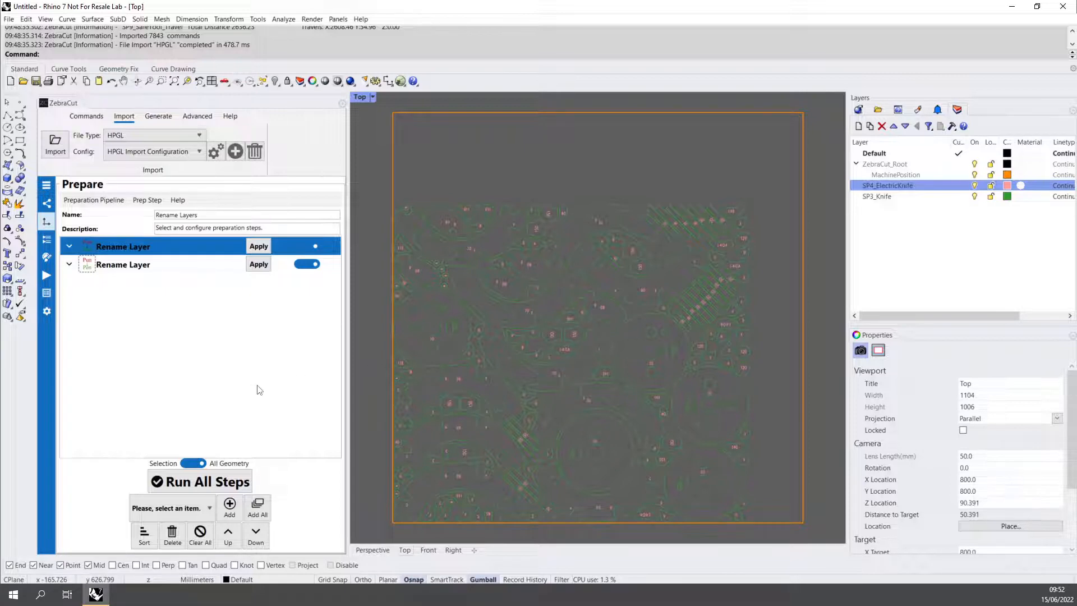
{"action": "left_click", "coordinate": [231, 488]}
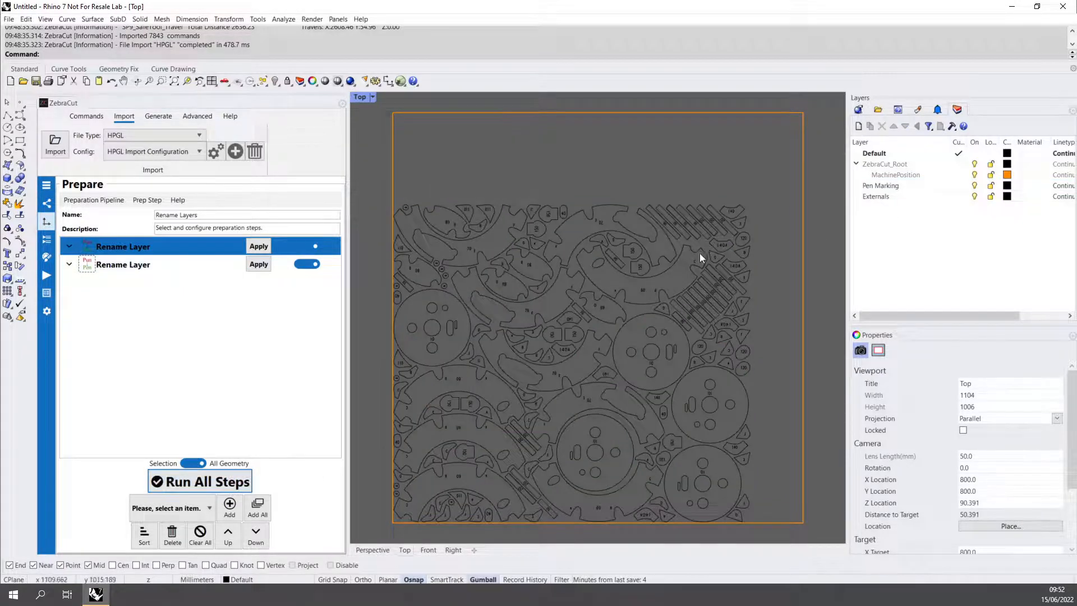
Toggle the Pen Marking layer's visibility off and on to inspect which geometry it holds, including the markings inside a disc part
{"action": "left_click", "coordinate": [971, 189]}
{"action": "left_click", "coordinate": [974, 187]}
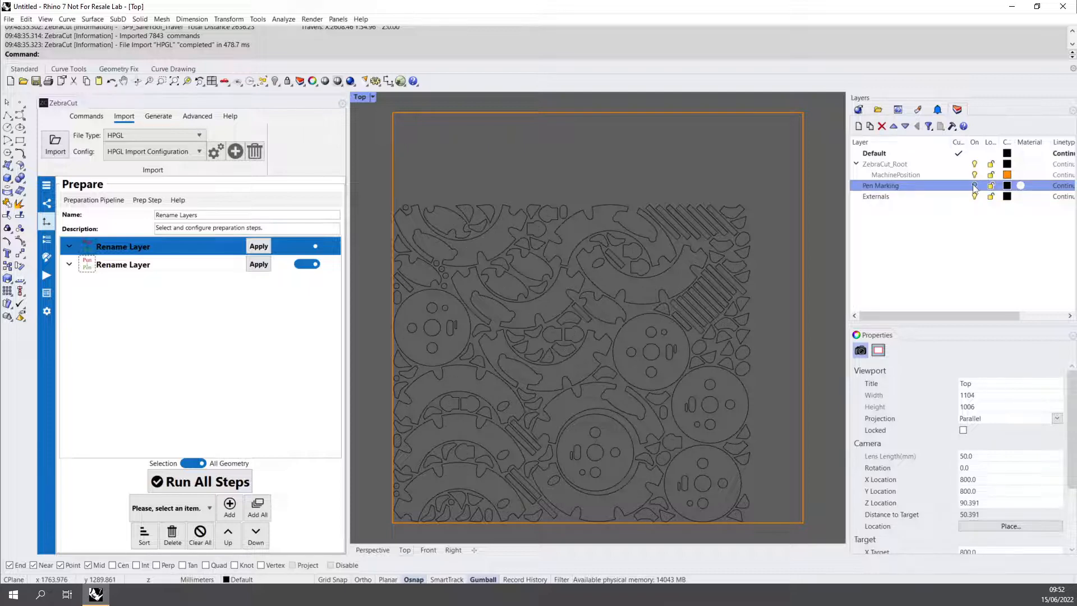
{"action": "left_click", "coordinate": [974, 187]}
{"action": "scroll", "coordinate": [678, 378], "scroll_direction": "up", "scroll_amount": 10}
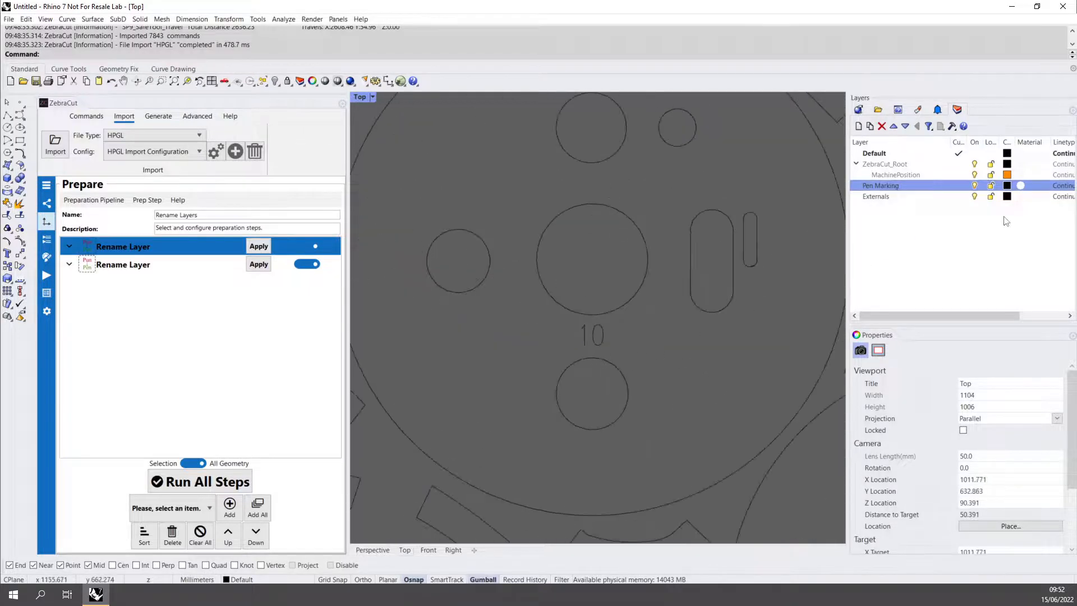
{"action": "left_click", "coordinate": [974, 186]}
{"action": "left_click", "coordinate": [974, 186]}
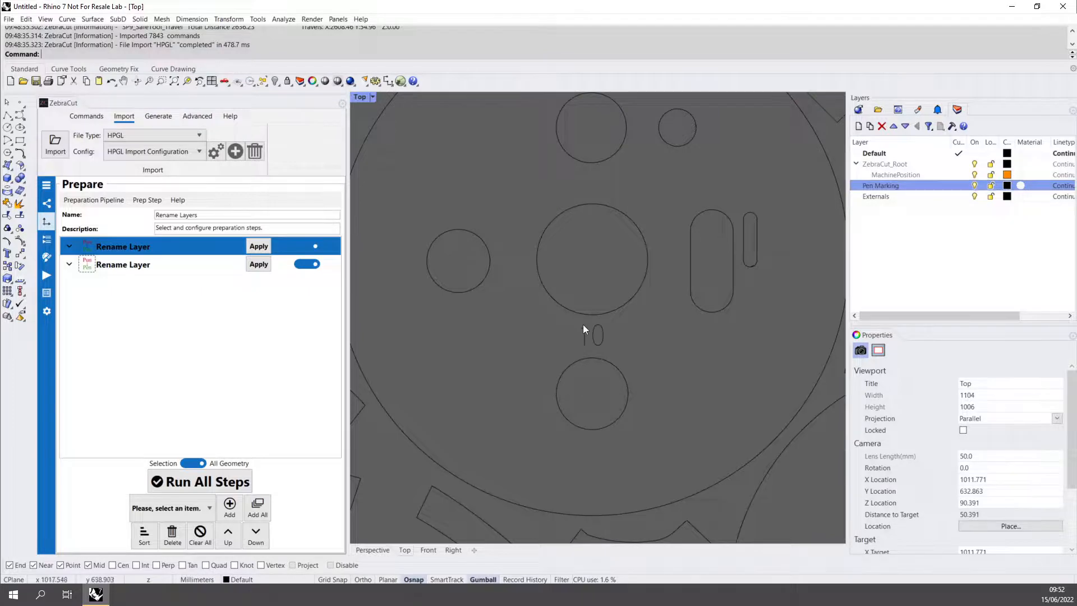
Toggle the Externals layer's visibility to examine its outlines separately from the pen markings across the whole nest
{"action": "scroll", "coordinate": [583, 324], "scroll_direction": "down", "scroll_amount": 10}
{"action": "left_click", "coordinate": [974, 196]}
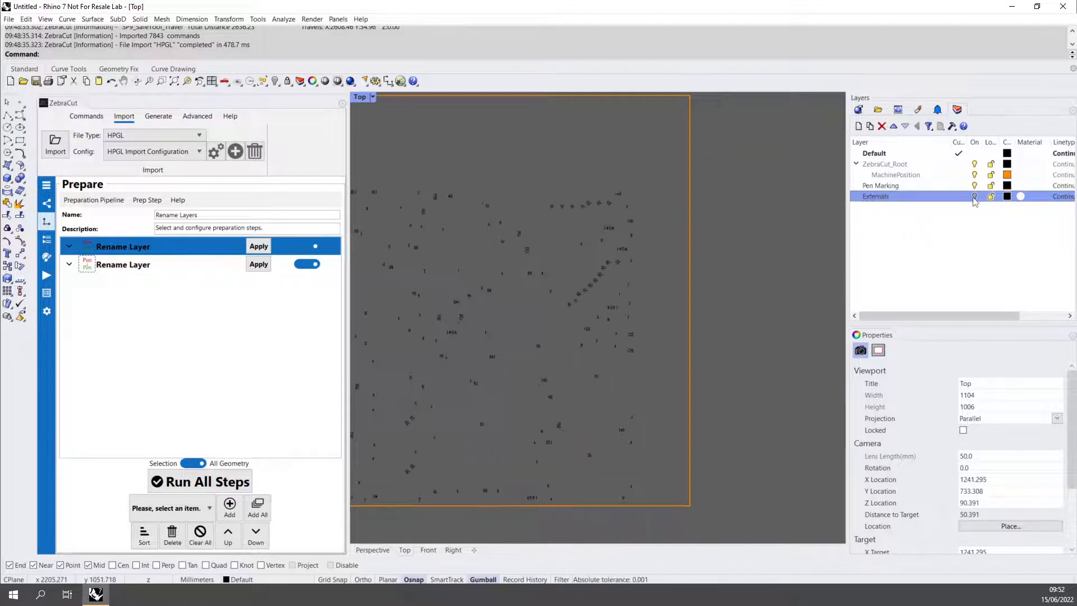
{"action": "left_click", "coordinate": [974, 197]}
{"action": "left_click", "coordinate": [974, 196]}
{"action": "left_click", "coordinate": [975, 196]}
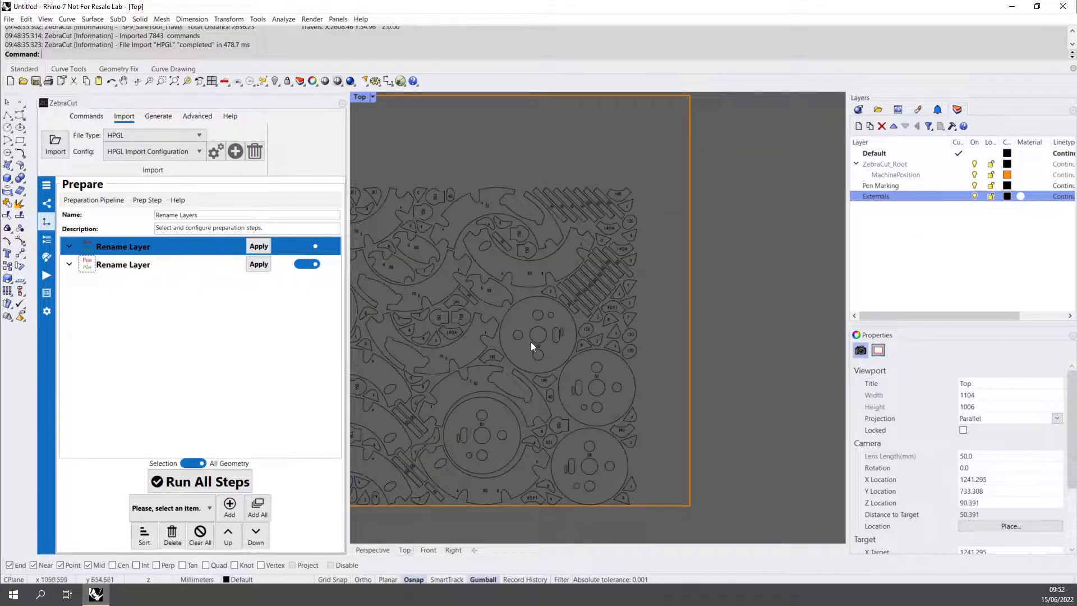
{"action": "right_click_drag", "start_coordinate": [480, 378], "coordinate": [585, 387]}
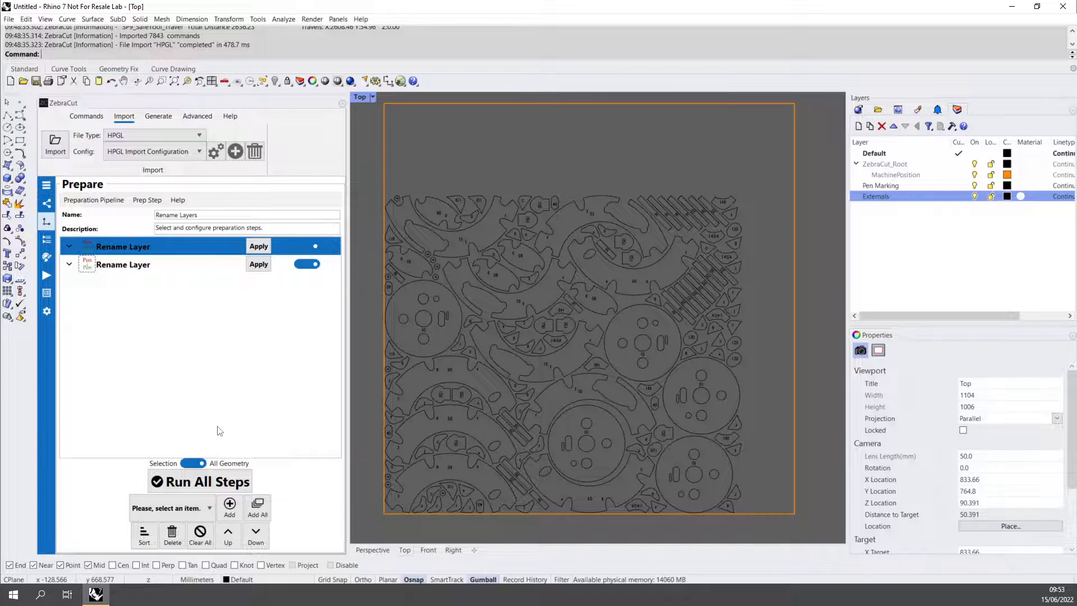
Re-import the HPGL file Demo.ANC without saving the current document, and run all layer-renaming steps on it
{"action": "left_click", "coordinate": [56, 144]}
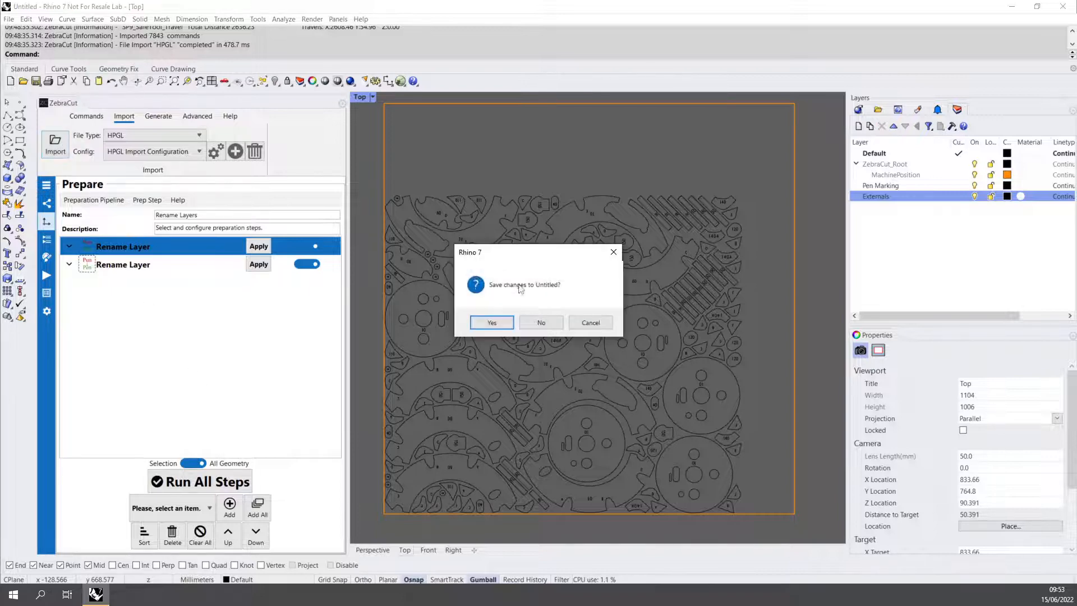
{"action": "left_click", "coordinate": [541, 326]}
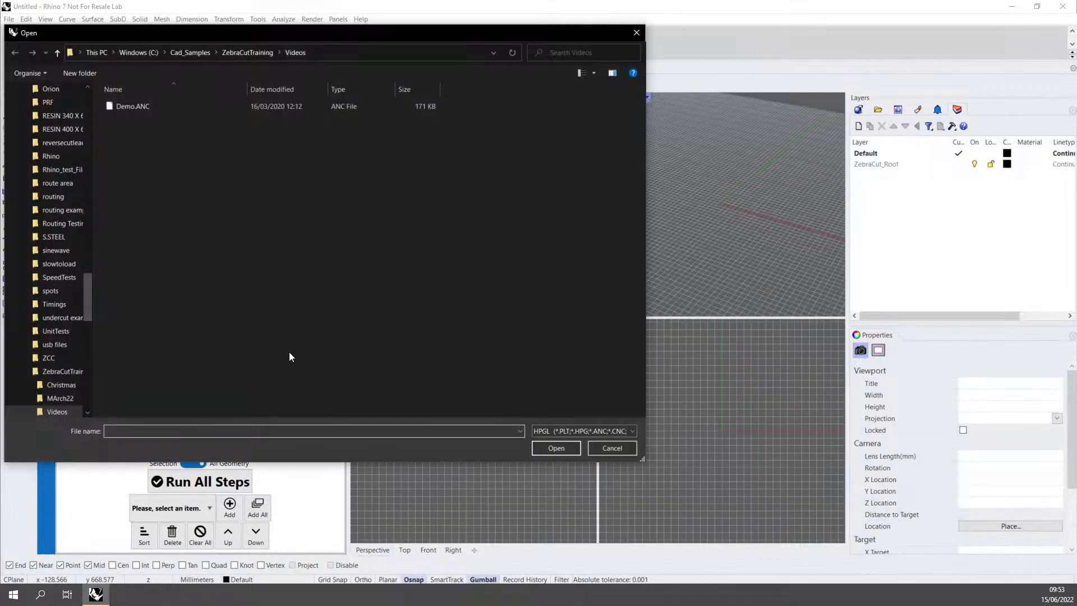
{"action": "double_click", "coordinate": [124, 110]}
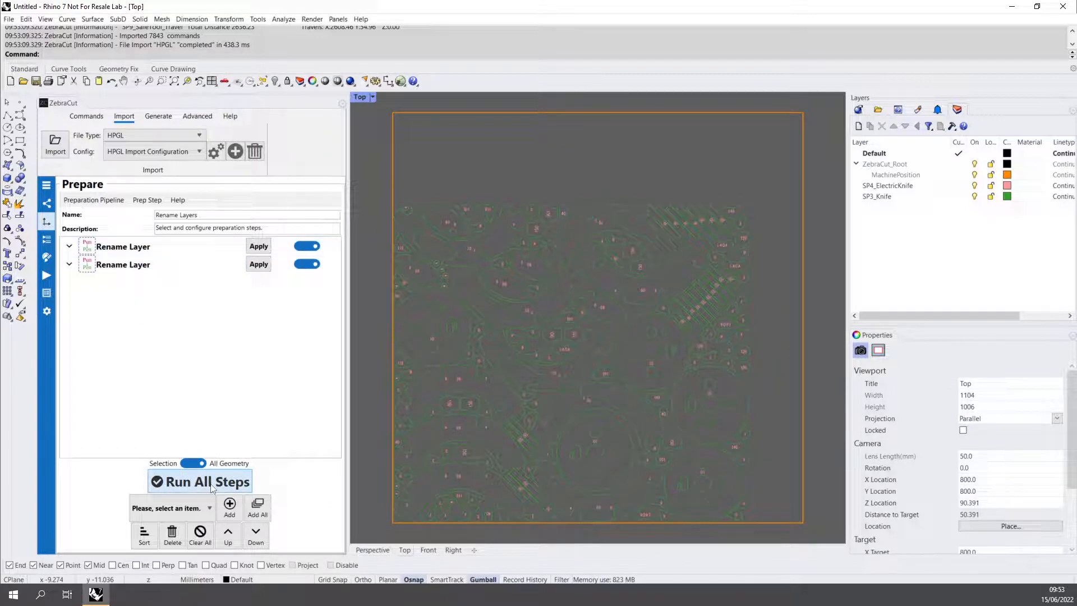
{"action": "left_click", "coordinate": [212, 486]}
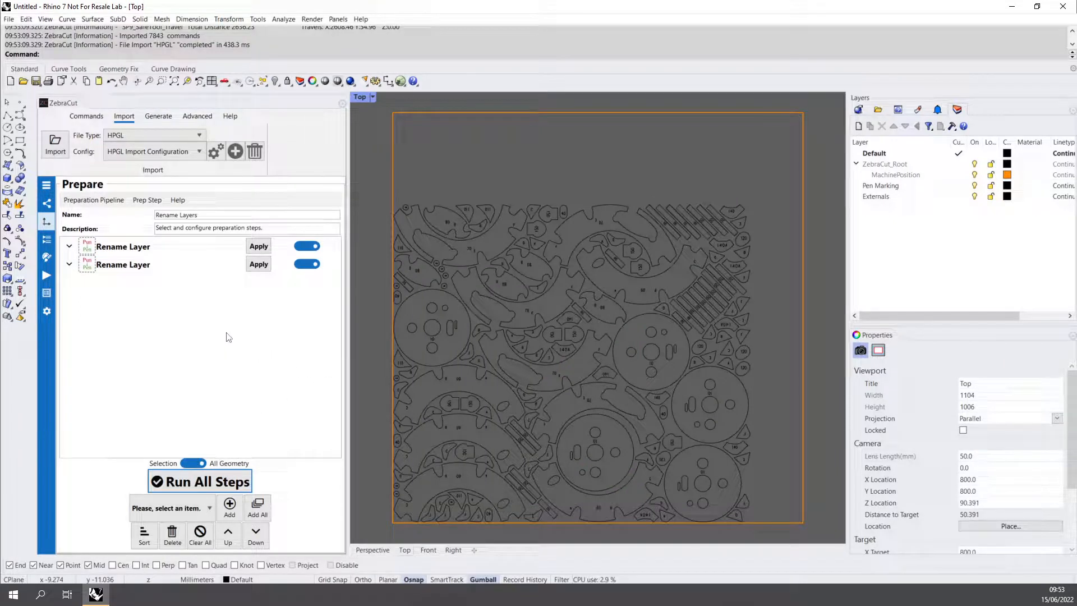
Open ZebraCut's automation setup to edit a new automation collection
{"action": "left_click", "coordinate": [192, 119]}
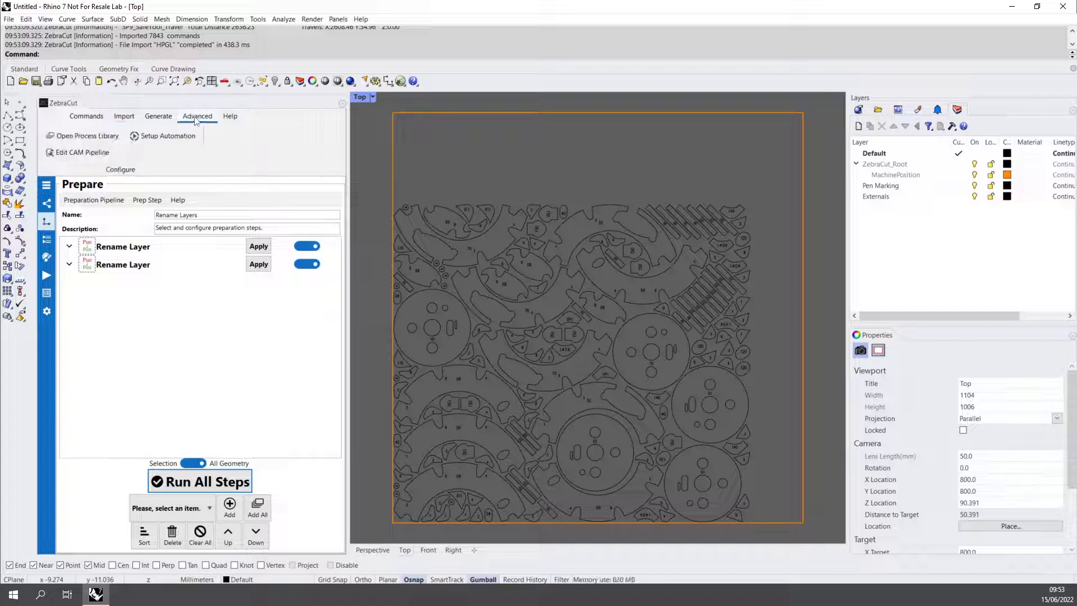
{"action": "left_click", "coordinate": [172, 141]}
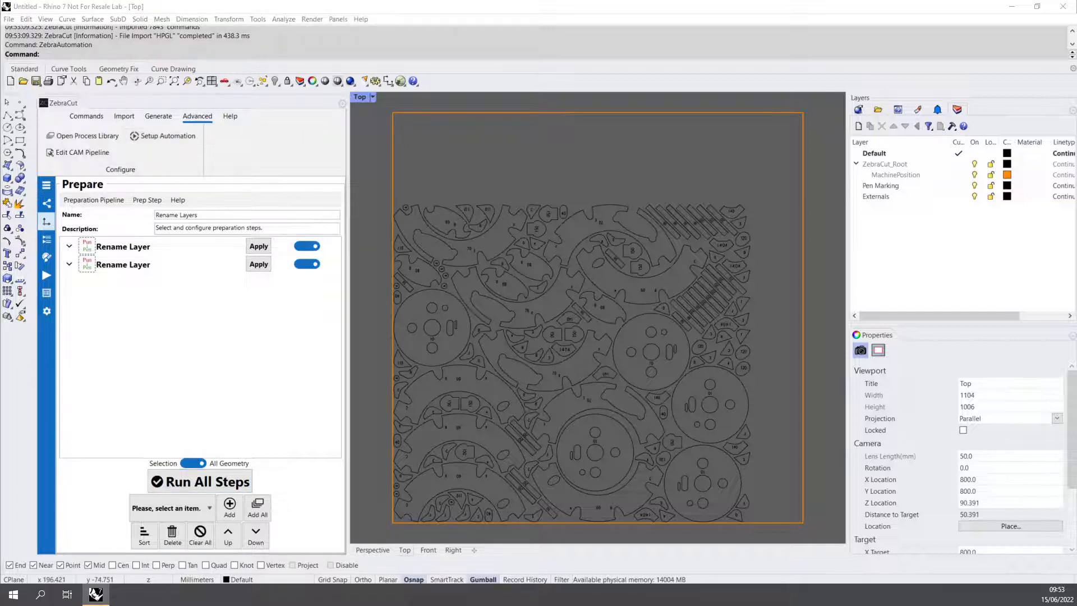
{"action": "left_click_drag", "start_coordinate": [866, 91], "coordinate": [246, 36]}
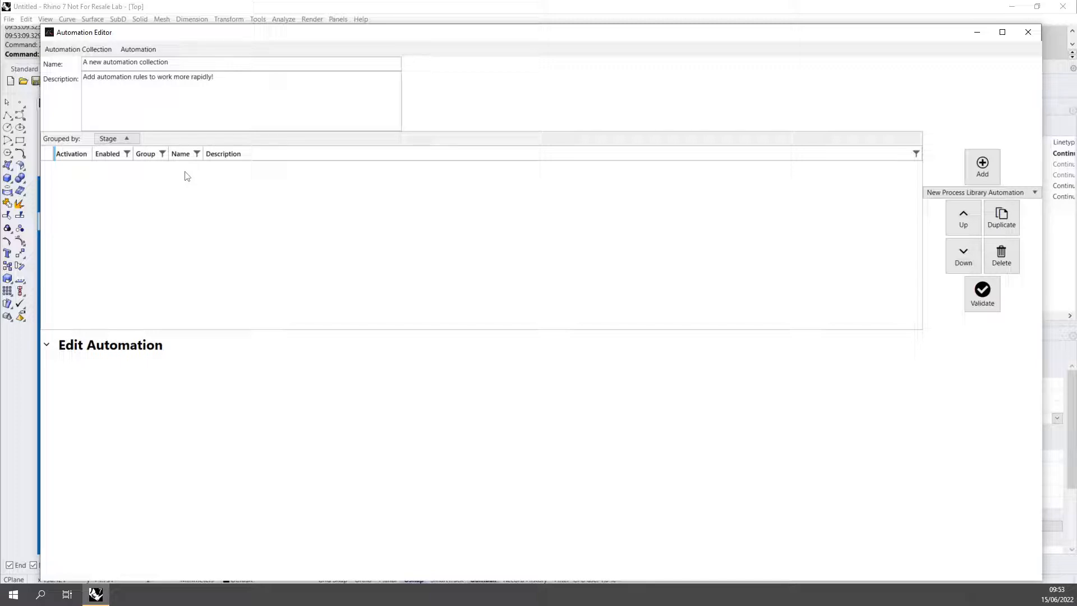
{"action": "left_click", "coordinate": [83, 52]}
{"action": "left_click", "coordinate": [83, 52]}
Add a New File Preparation Automation to the automation collection
{"action": "left_click", "coordinate": [950, 193]}
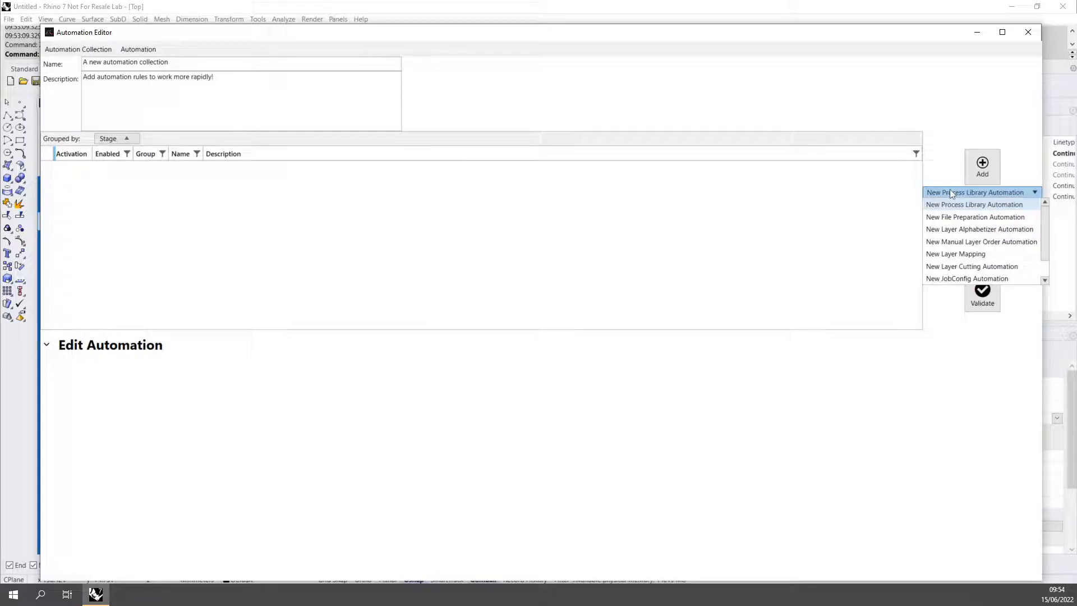
{"action": "left_click", "coordinate": [964, 219]}
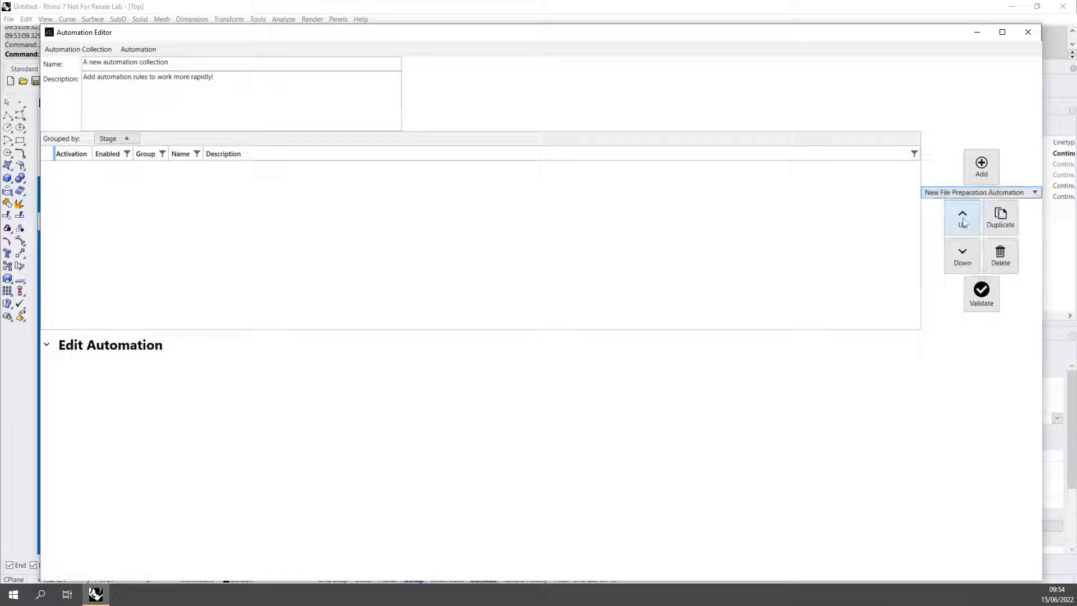
{"action": "left_click", "coordinate": [986, 176]}
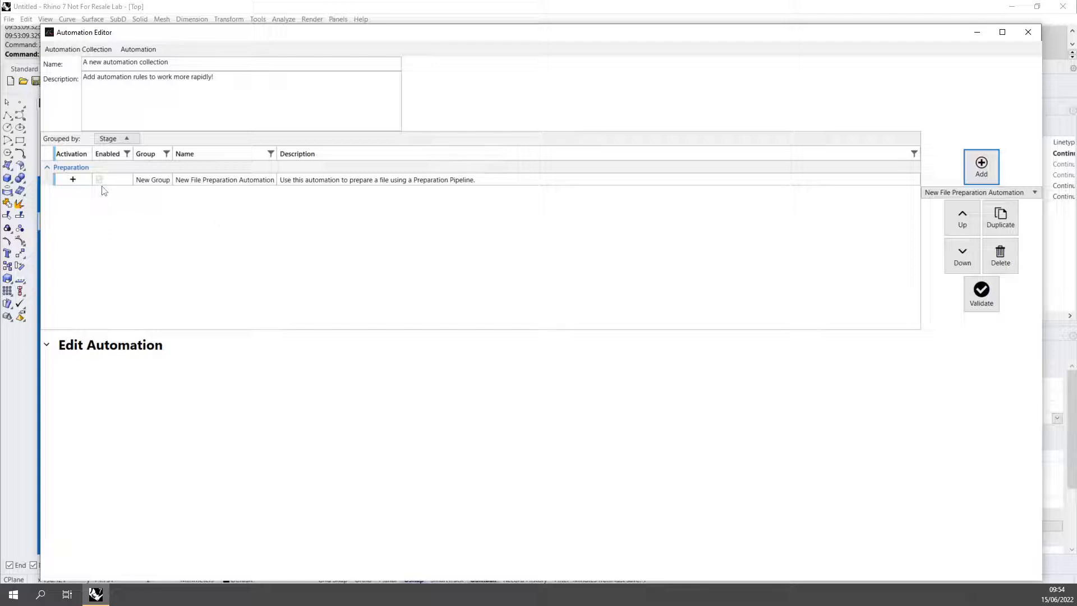
Name the new file preparation automation "Rename Layers"
{"action": "left_click", "coordinate": [189, 180]}
{"action": "left_click", "coordinate": [199, 179]}
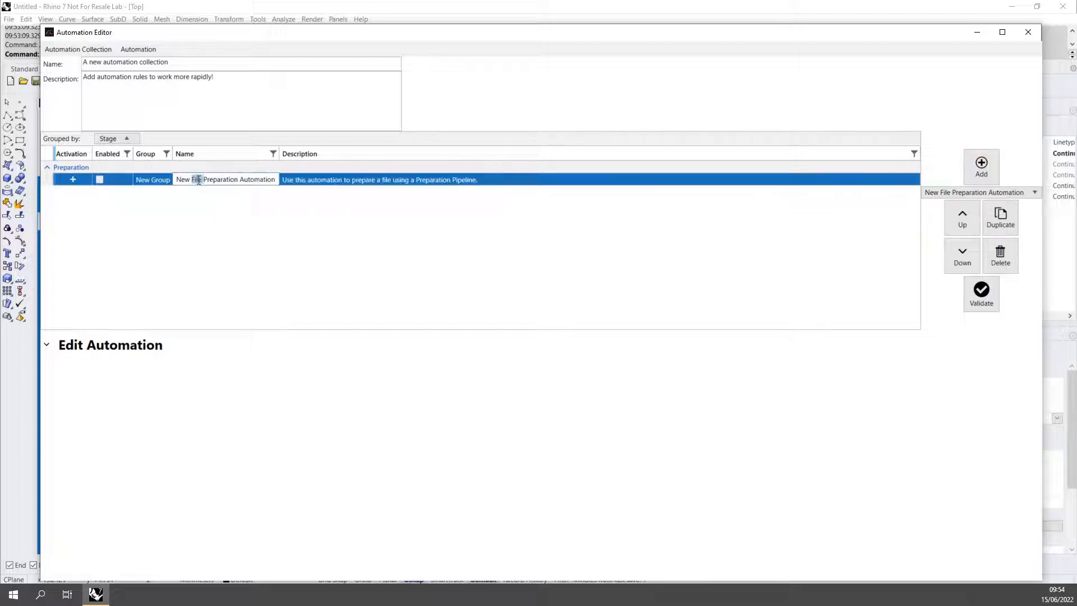
{"action": "key", "text": "ctrl+a"}
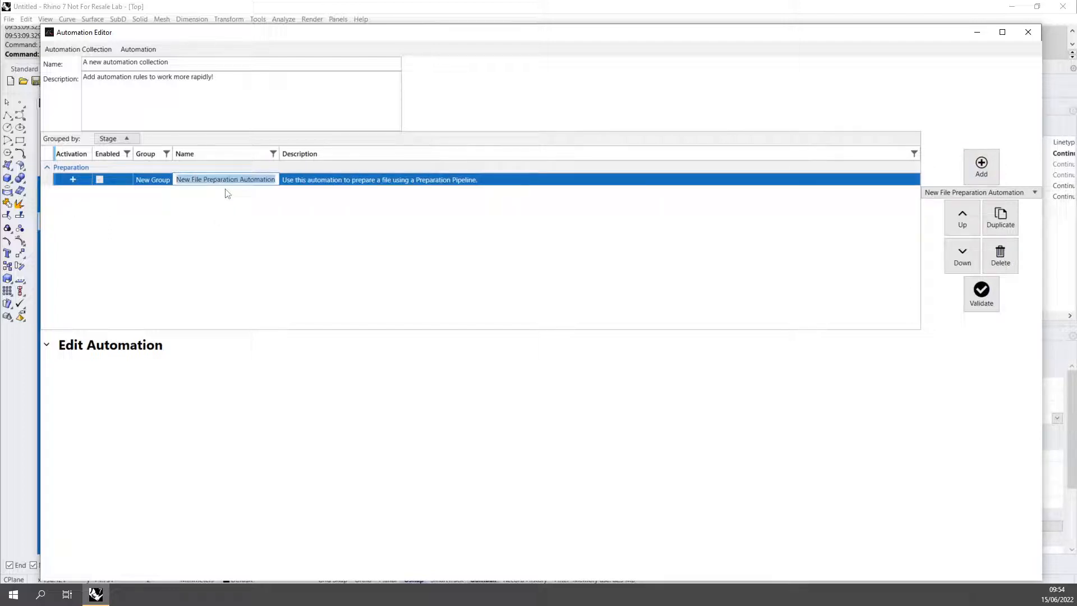
{"action": "type", "text": "Rename Lay"}
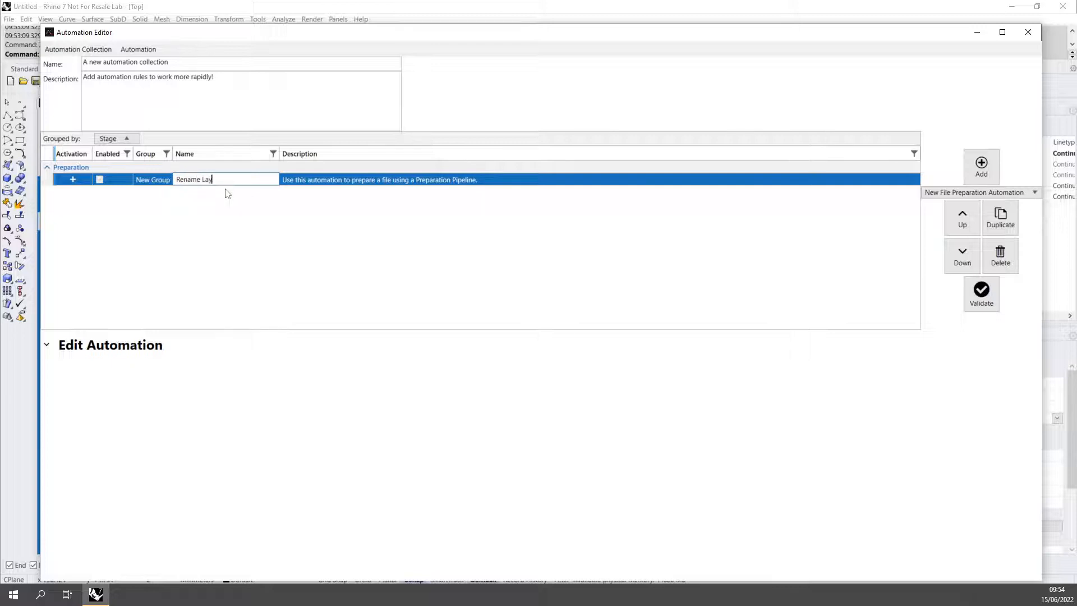
{"action": "type", "text": "ers"}
Change the Rename Layers automation's description to "rename hpgl layers"
{"action": "double_click", "coordinate": [303, 179]}
{"action": "key", "text": "ctrl+a"}
{"action": "type", "text": "re"}
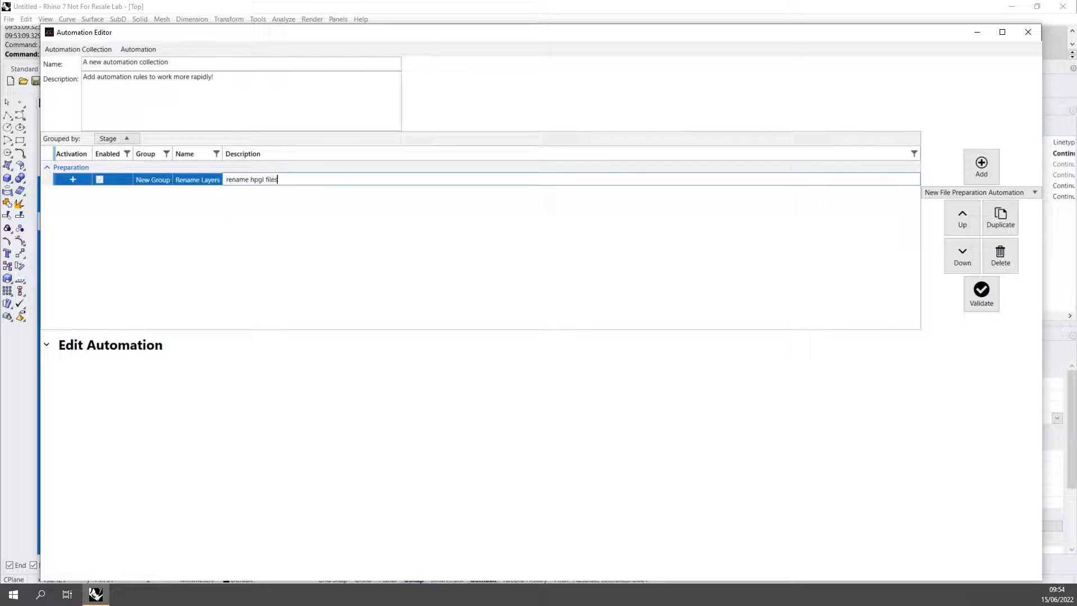
{"action": "key", "text": "BackSpace"}
{"action": "key", "text": "BackSpace"}
{"action": "key", "text": "BackSpace"}
{"action": "key", "text": "Return"}
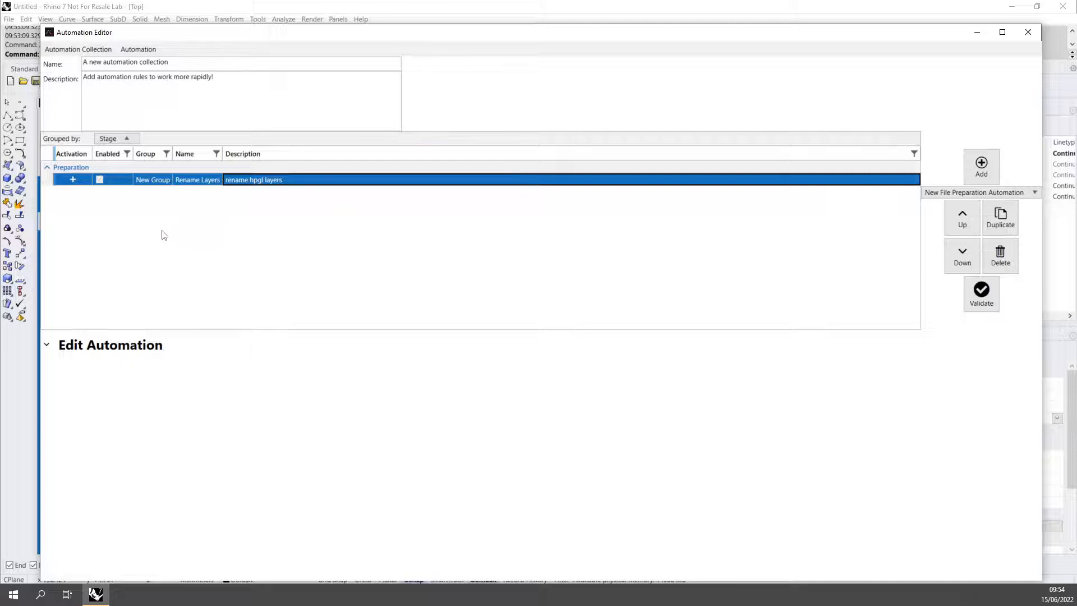
Expand the Rename Layers automation's activation conditions, add an "Apply always." activation and select it
{"action": "left_click", "coordinate": [73, 179]}
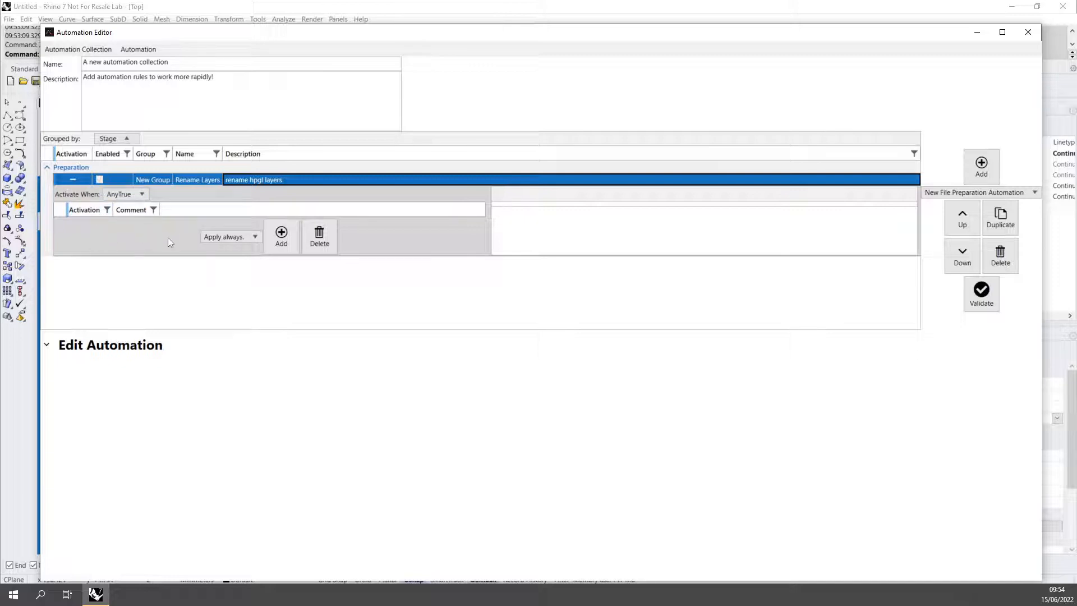
{"action": "left_click", "coordinate": [219, 236]}
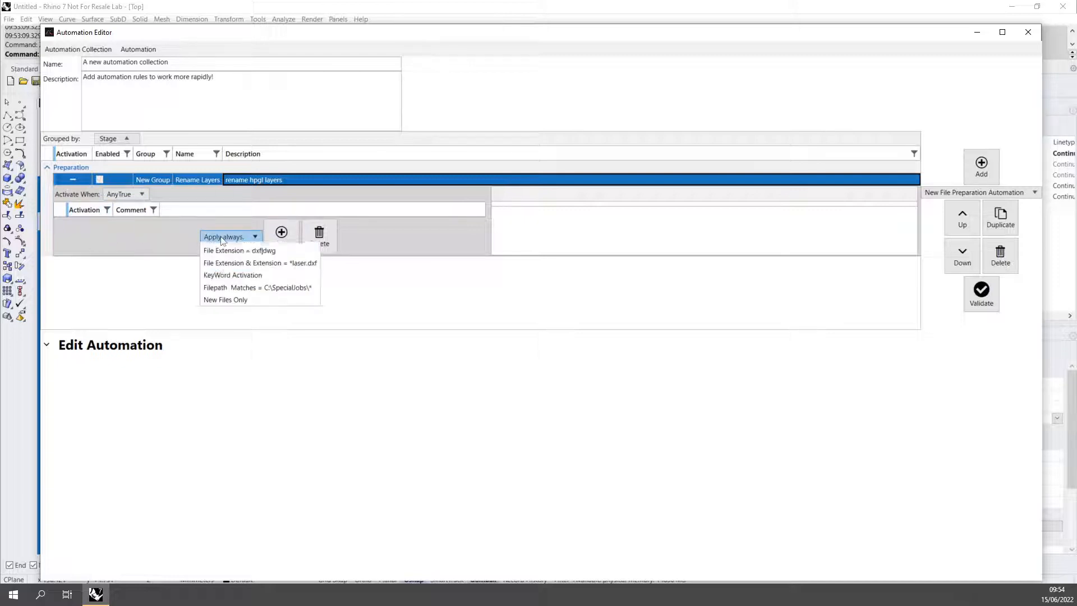
{"action": "left_click", "coordinate": [220, 237]}
{"action": "left_click", "coordinate": [278, 238]}
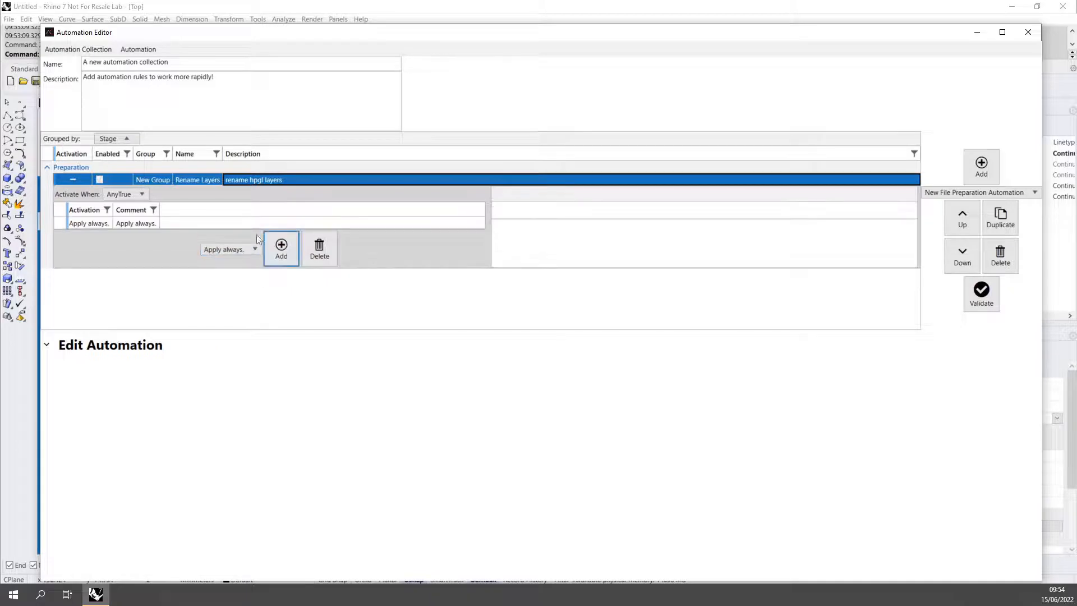
{"action": "left_click", "coordinate": [122, 223]}
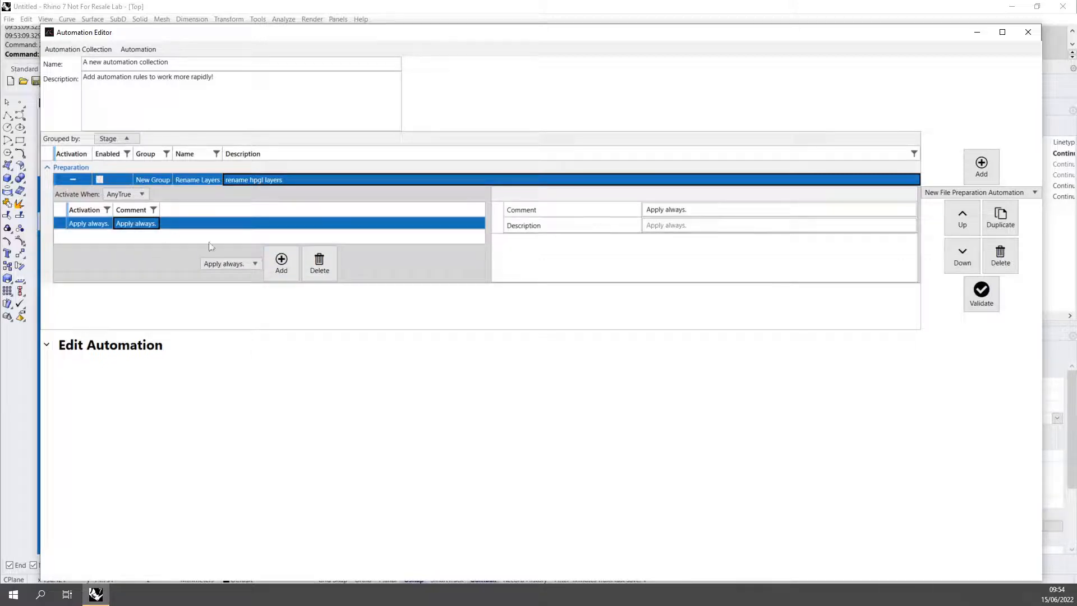
Replace the "Apply always." activation of the Rename Layers automation with a "File Extension = dxf|dwg" activation
{"action": "left_click", "coordinate": [326, 269]}
{"action": "left_click", "coordinate": [237, 237]}
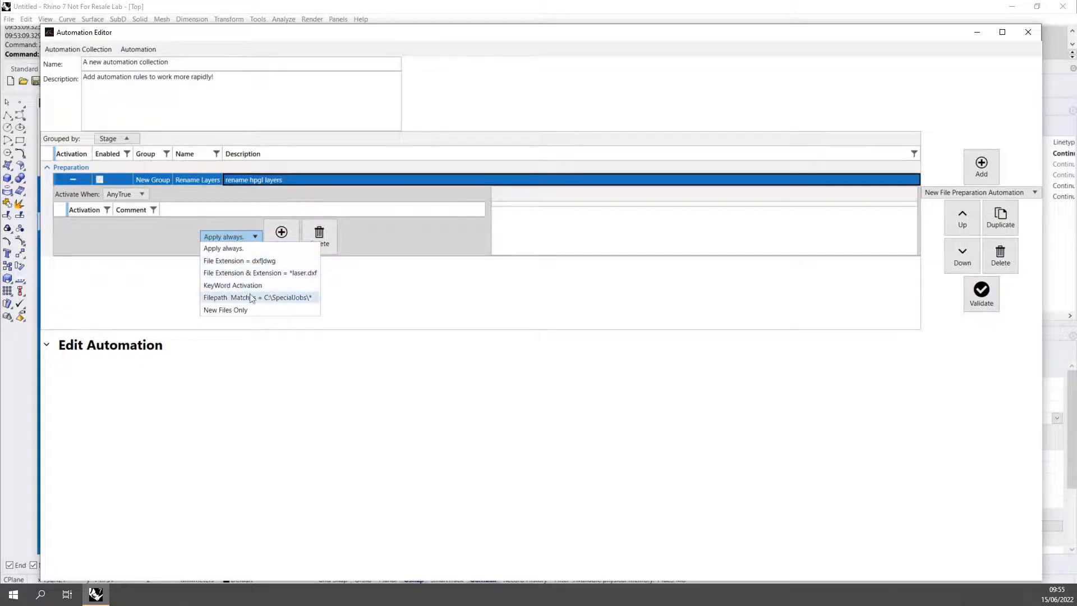
{"action": "left_click", "coordinate": [241, 261]}
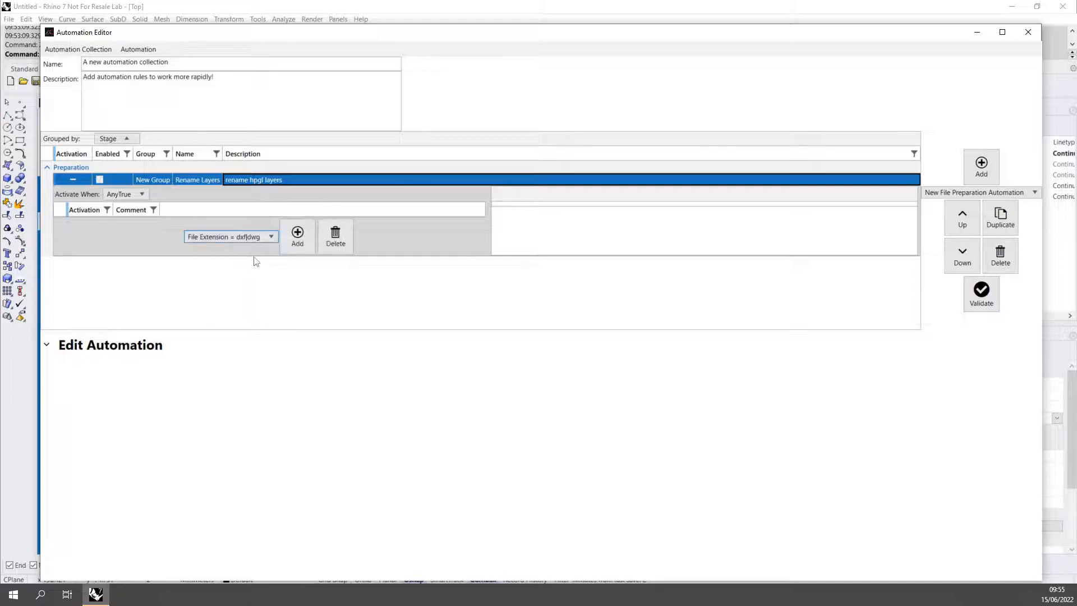
{"action": "left_click", "coordinate": [291, 240]}
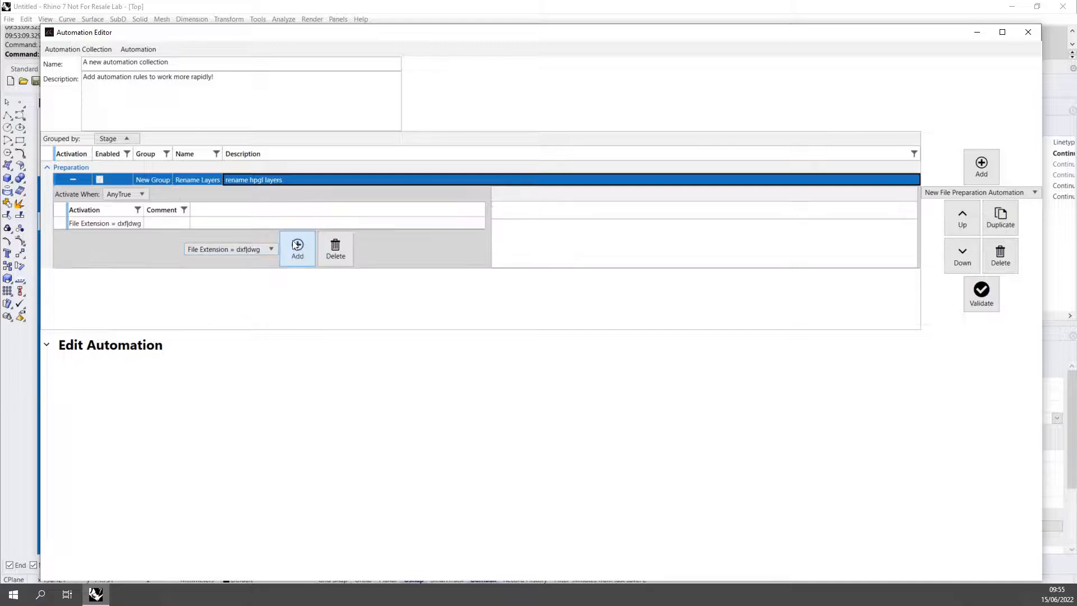
Set the file extension activation's filter to anc|hpg|hpgl
{"action": "left_click", "coordinate": [122, 225]}
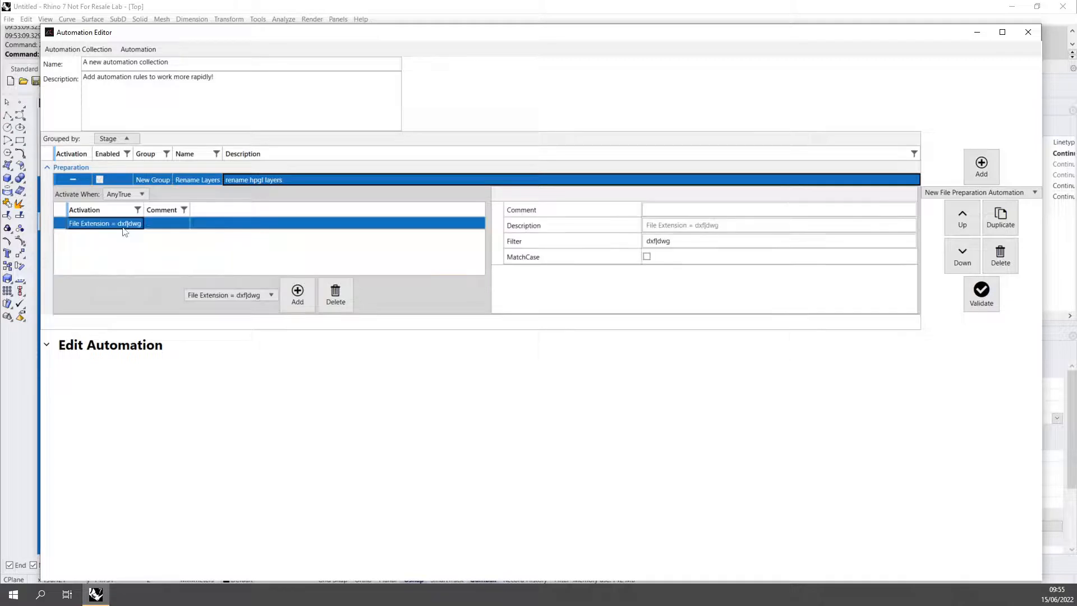
{"action": "left_click", "coordinate": [665, 241]}
{"action": "double_click", "coordinate": [666, 242]}
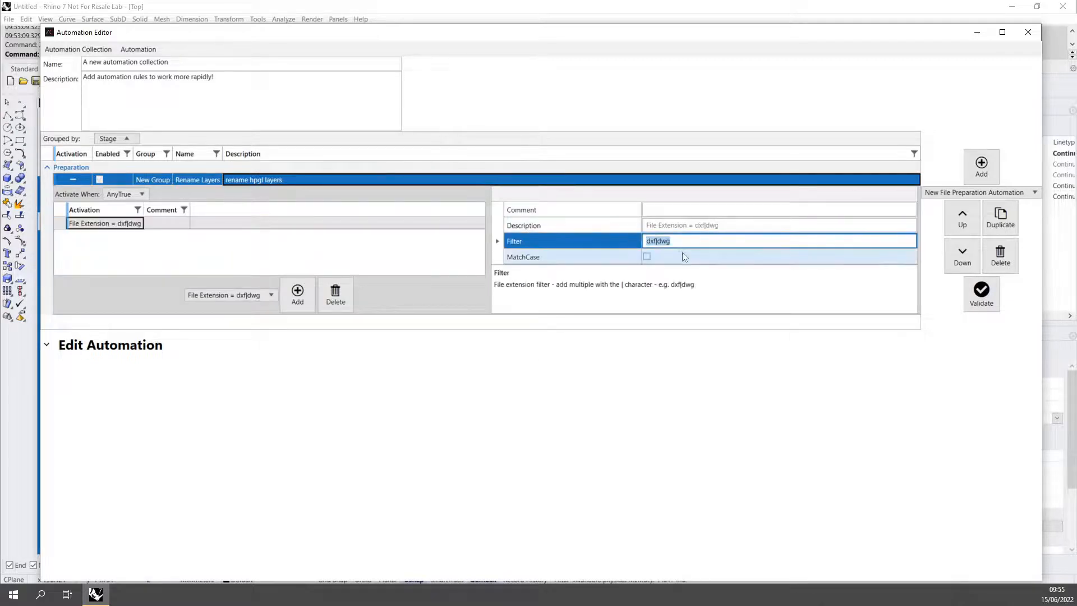
{"action": "type", "text": "anc|hpg|hpgl"}
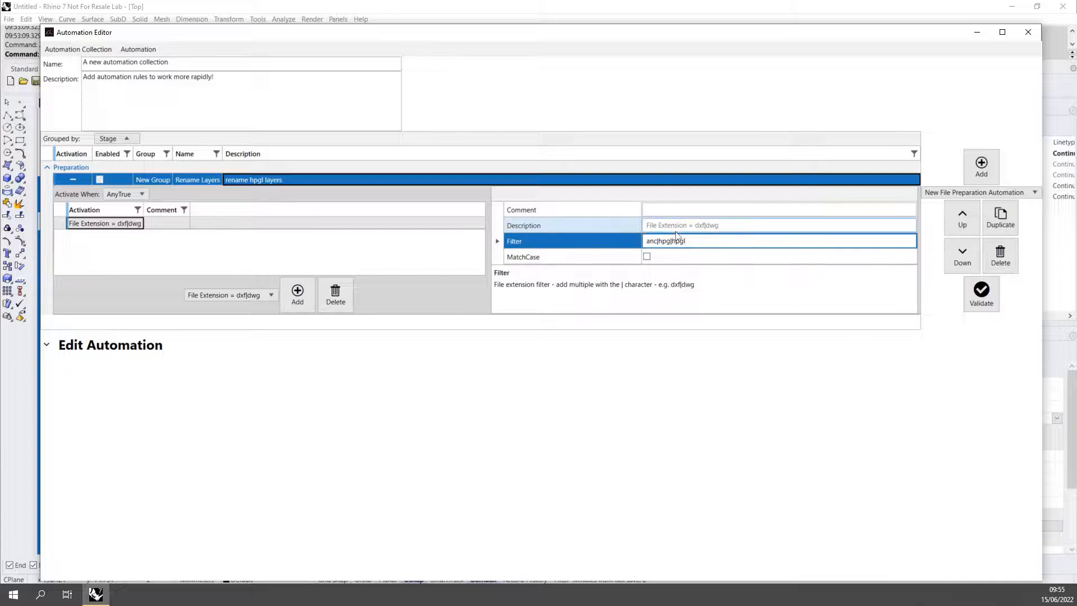
{"action": "left_click", "coordinate": [678, 230]}
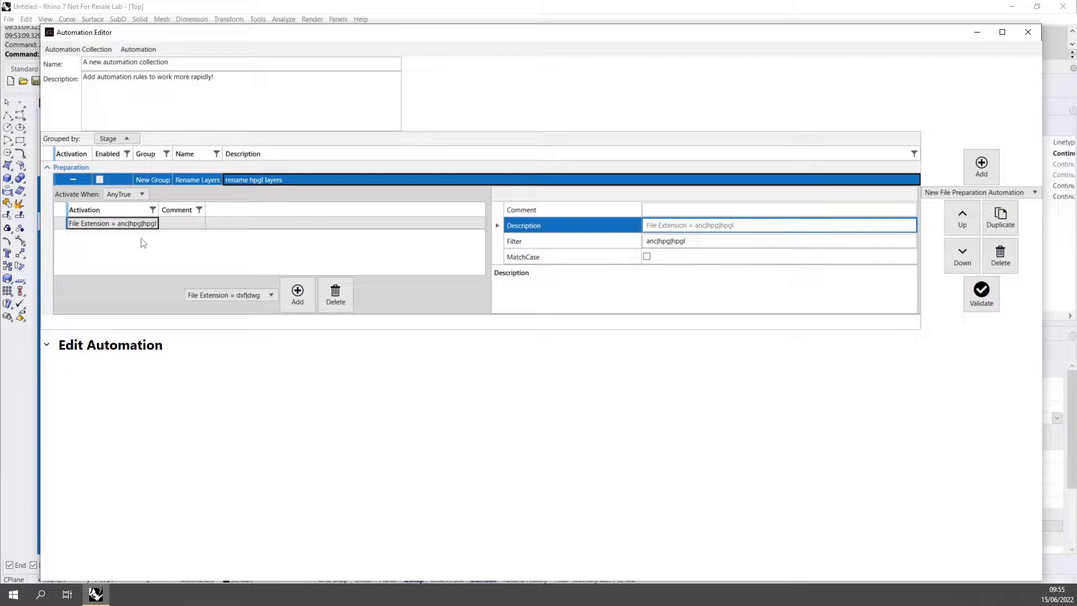
Collapse the activation conditions and assign LayerRenaming.json as the preparation pipeline of the Rename Layers automation
{"action": "left_click", "coordinate": [73, 180]}
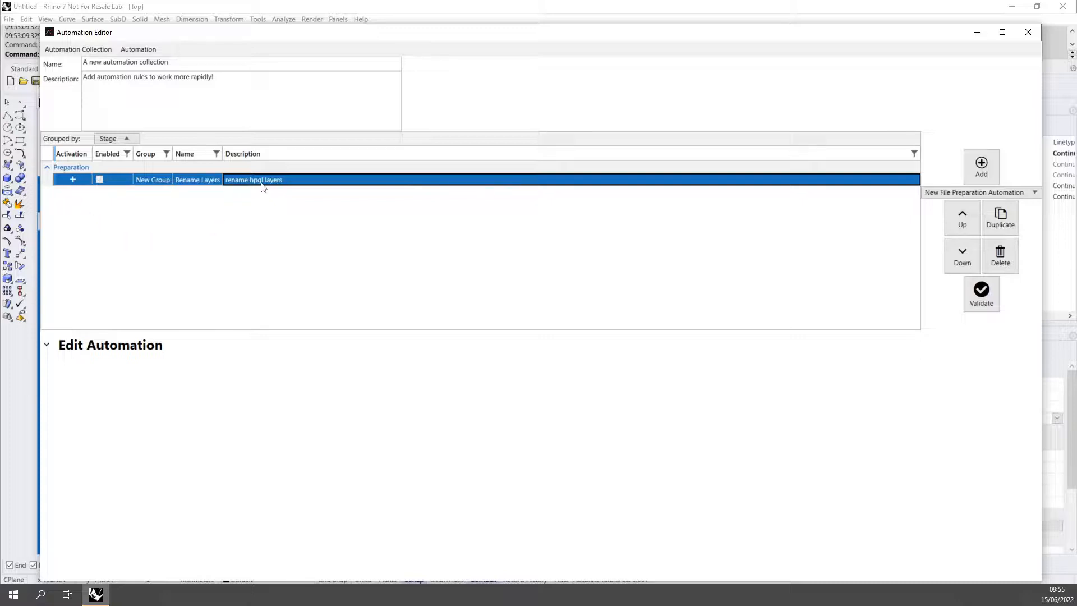
{"action": "left_click", "coordinate": [47, 345]}
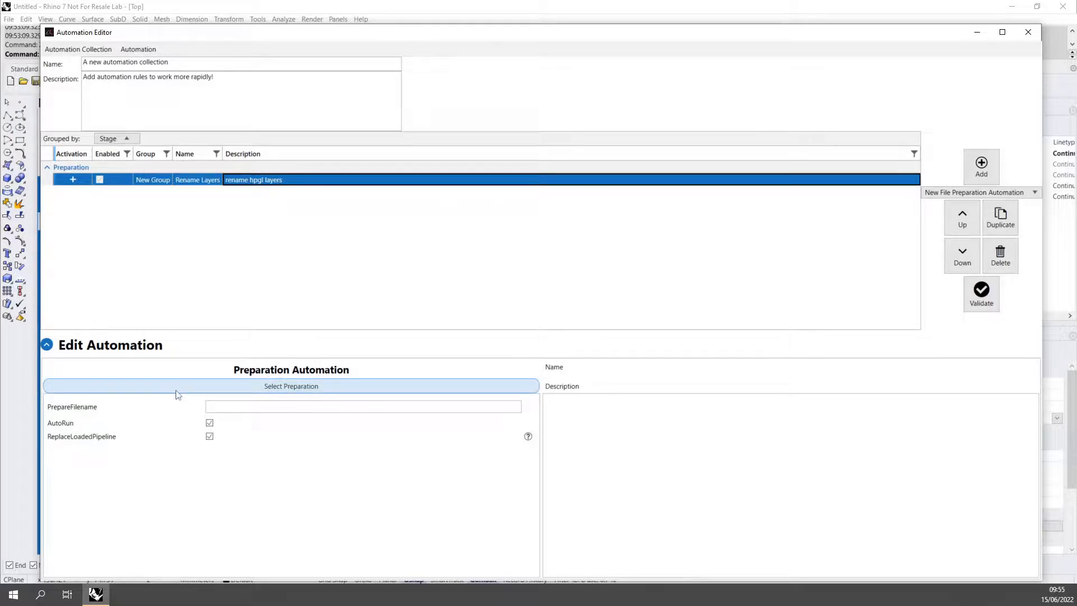
{"action": "left_click", "coordinate": [288, 392]}
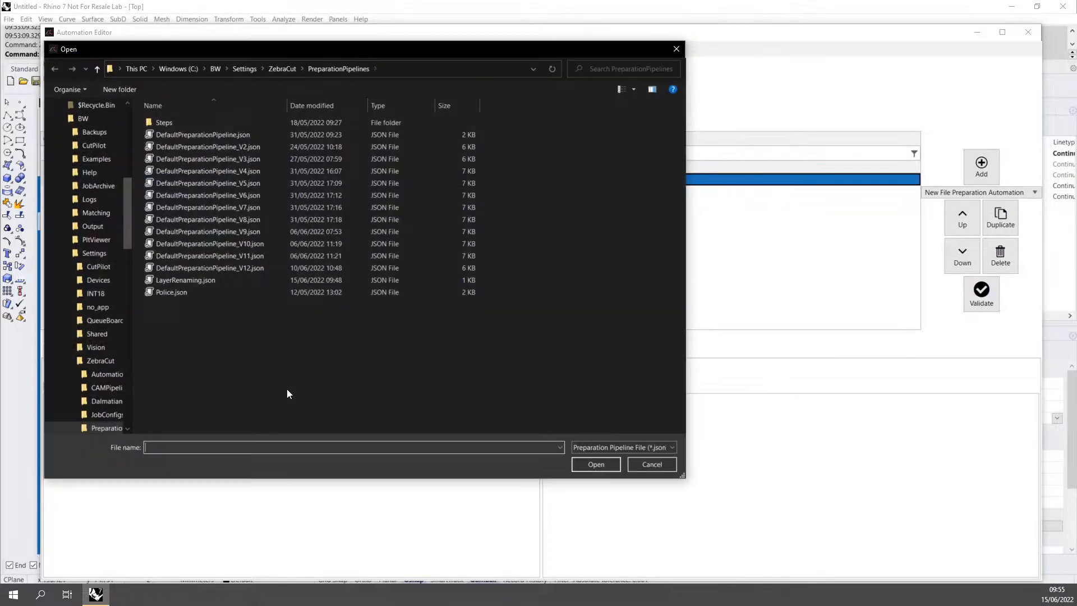
{"action": "left_click", "coordinate": [184, 284]}
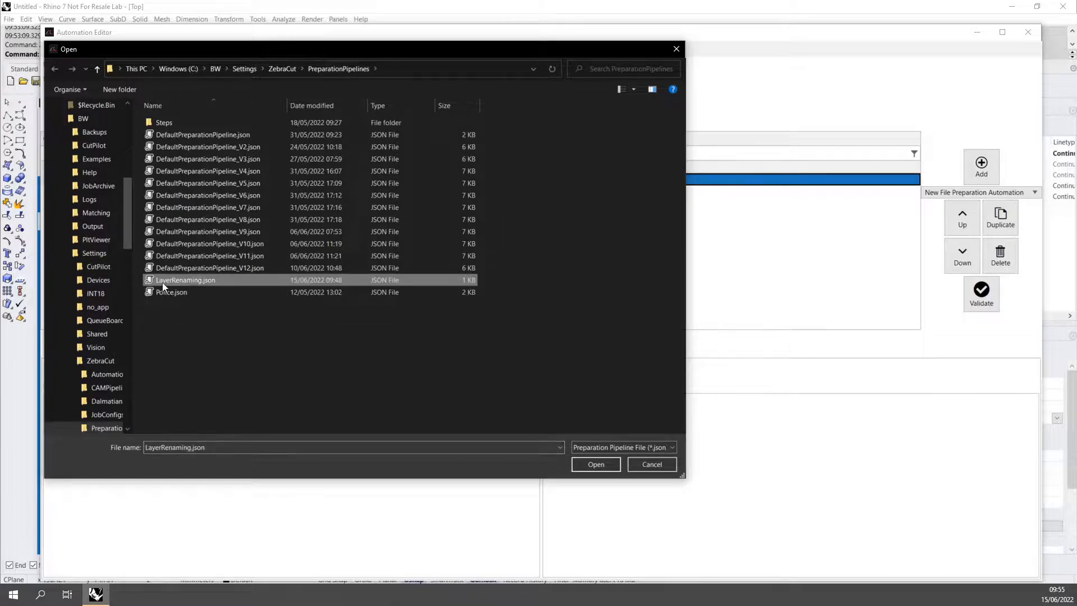
{"action": "left_click", "coordinate": [596, 464]}
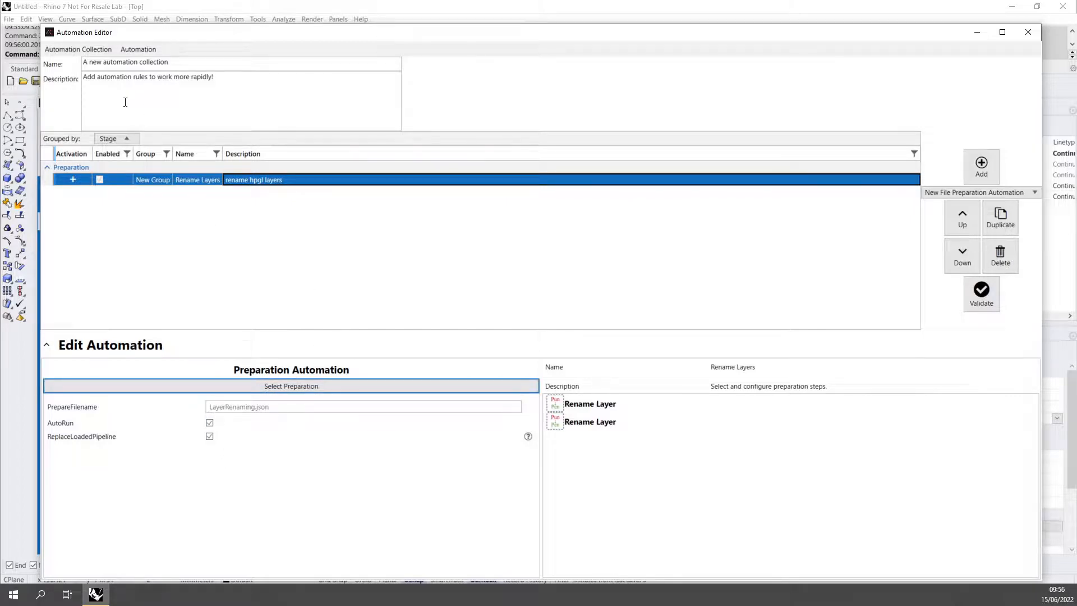
Save the automation collection and close the Automation Editor, agreeing to save the automation settings
{"action": "left_click", "coordinate": [78, 49]}
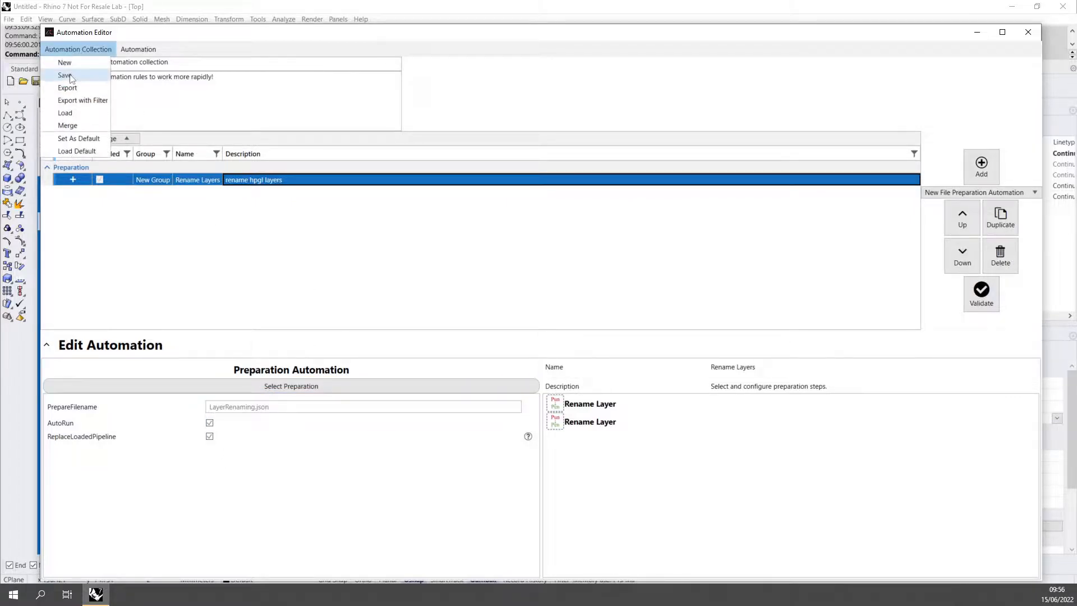
{"action": "left_click", "coordinate": [71, 77]}
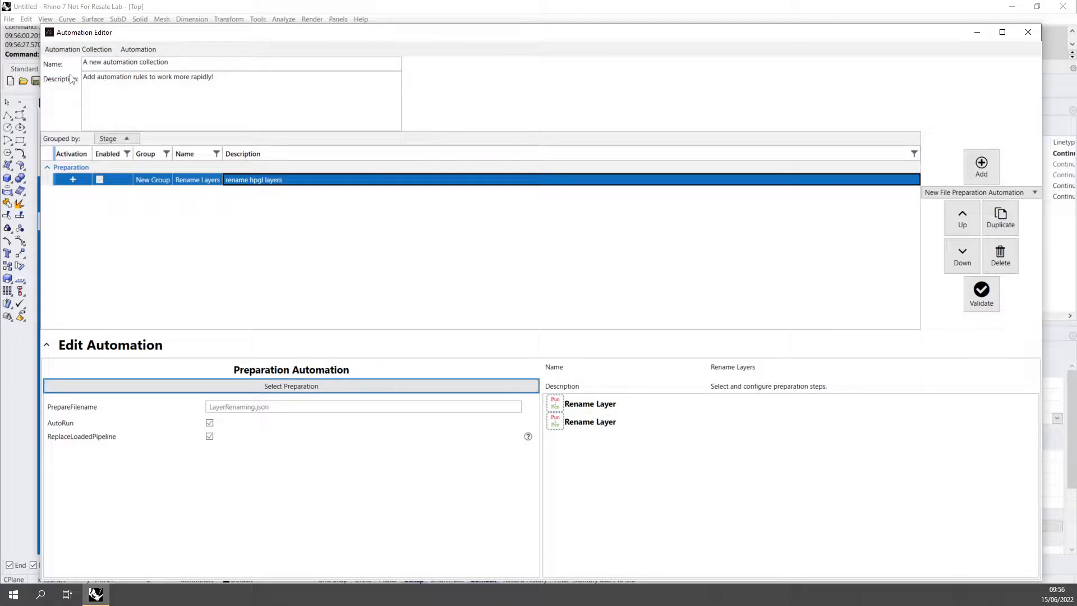
{"action": "left_click", "coordinate": [1029, 32]}
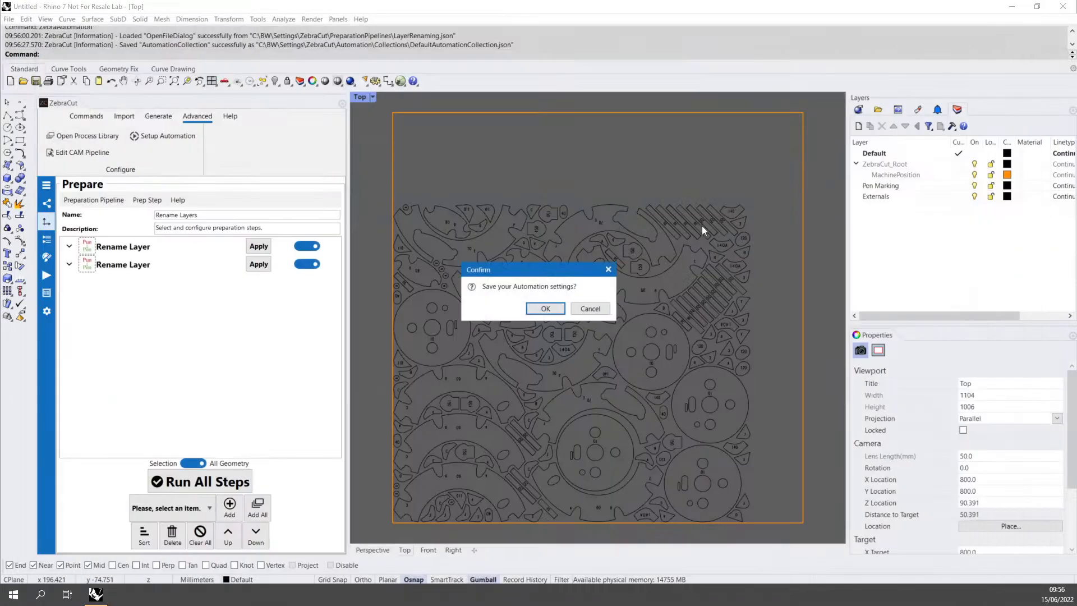
{"action": "left_click", "coordinate": [557, 309]}
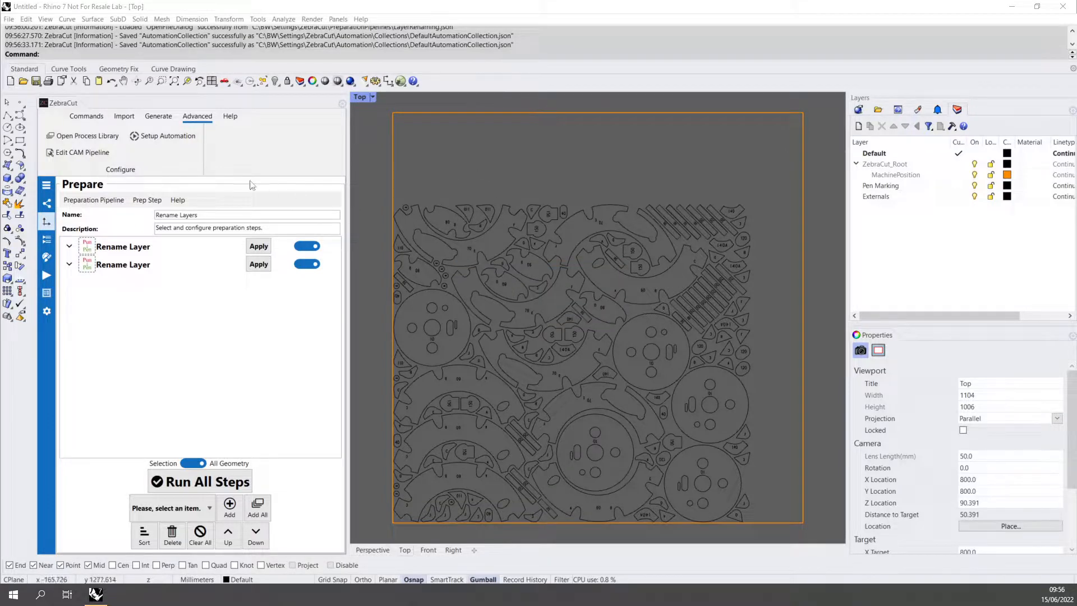
Begin an HPGL import with the HPGL Import Configuration, discarding the changes to the untitled drawing
{"action": "left_click", "coordinate": [124, 116]}
{"action": "left_click", "coordinate": [64, 146]}
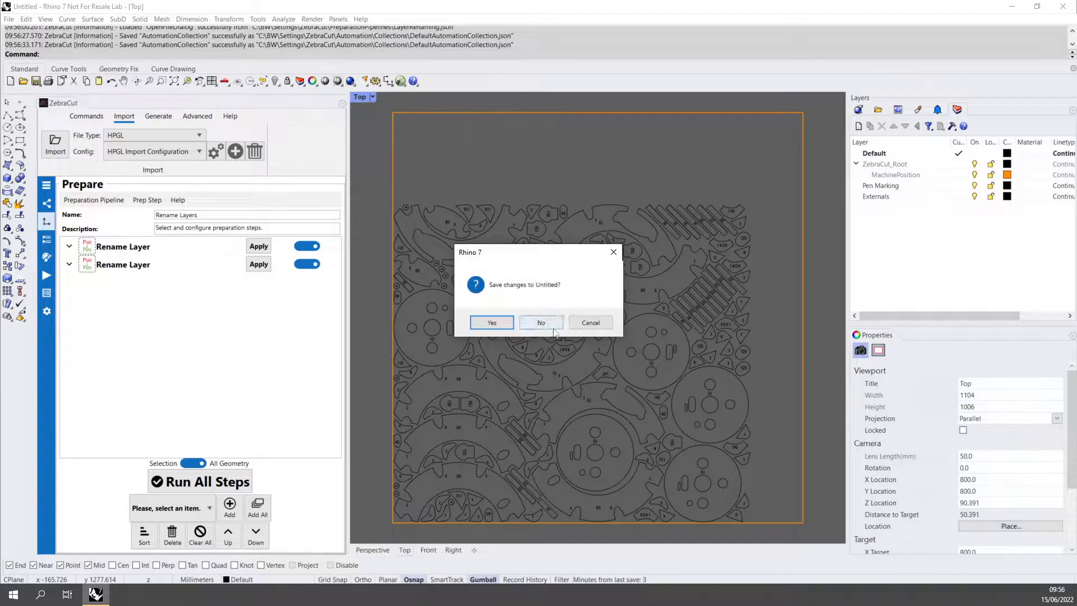
{"action": "left_click", "coordinate": [541, 322]}
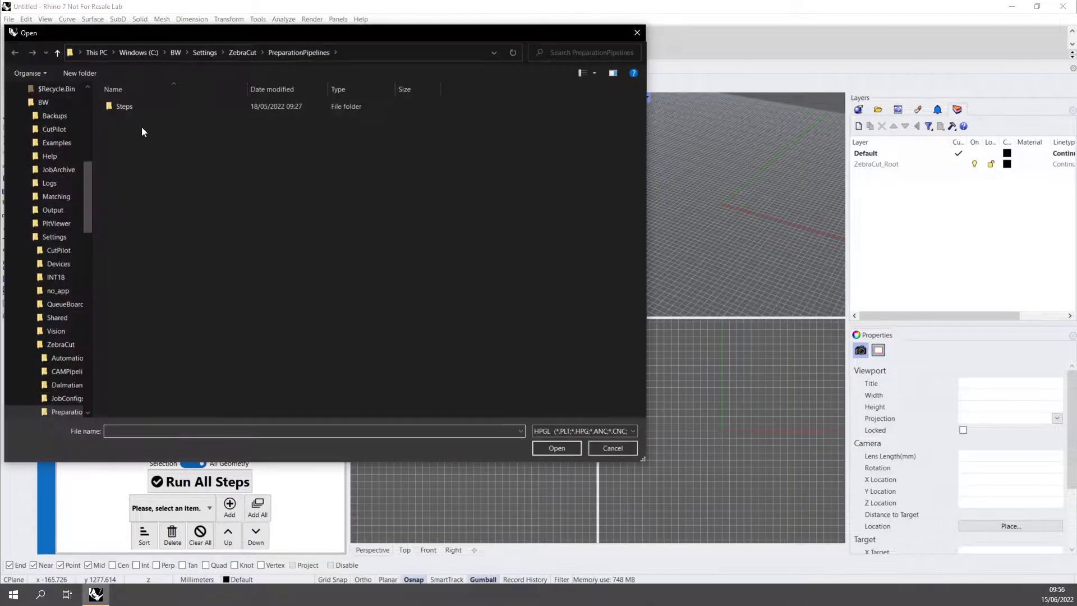
Try to open the recently used file Sample.plt from the ZebraCutTraining Videos folder
{"action": "left_click", "coordinate": [525, 426]}
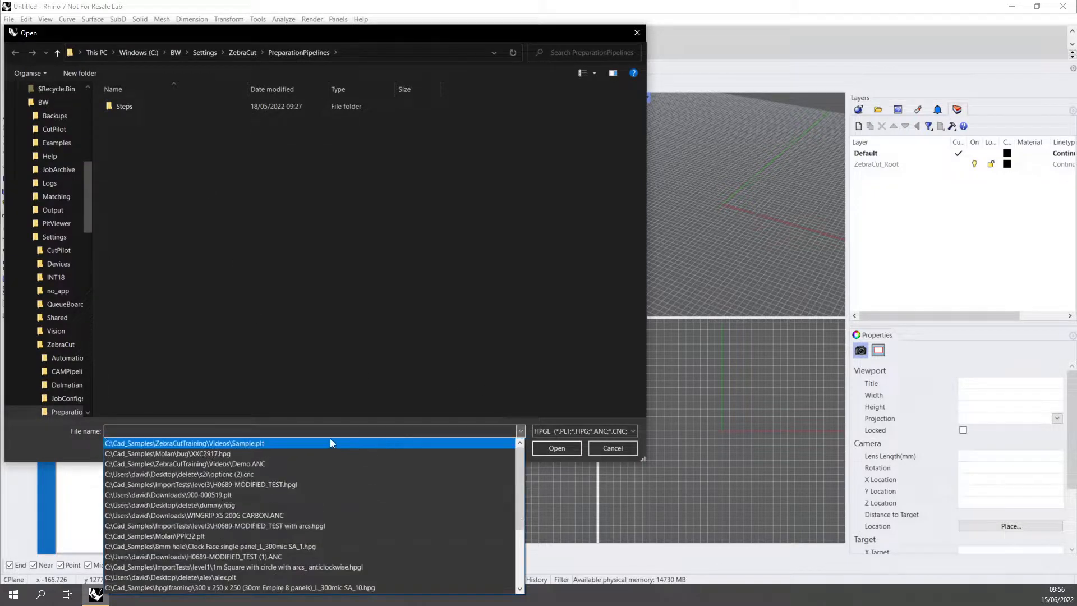
{"action": "left_click", "coordinate": [325, 441]}
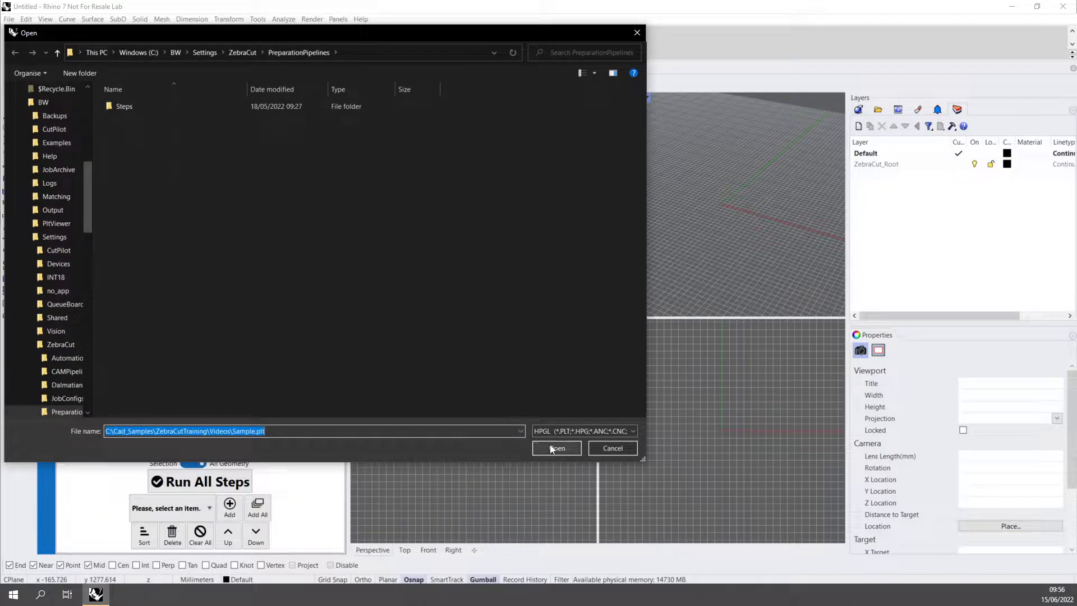
{"action": "left_click", "coordinate": [549, 447]}
{"action": "left_click", "coordinate": [409, 274]}
Import the recently used file Demo.ANC from the ZebraCutTraining Videos folder
{"action": "left_click", "coordinate": [520, 431]}
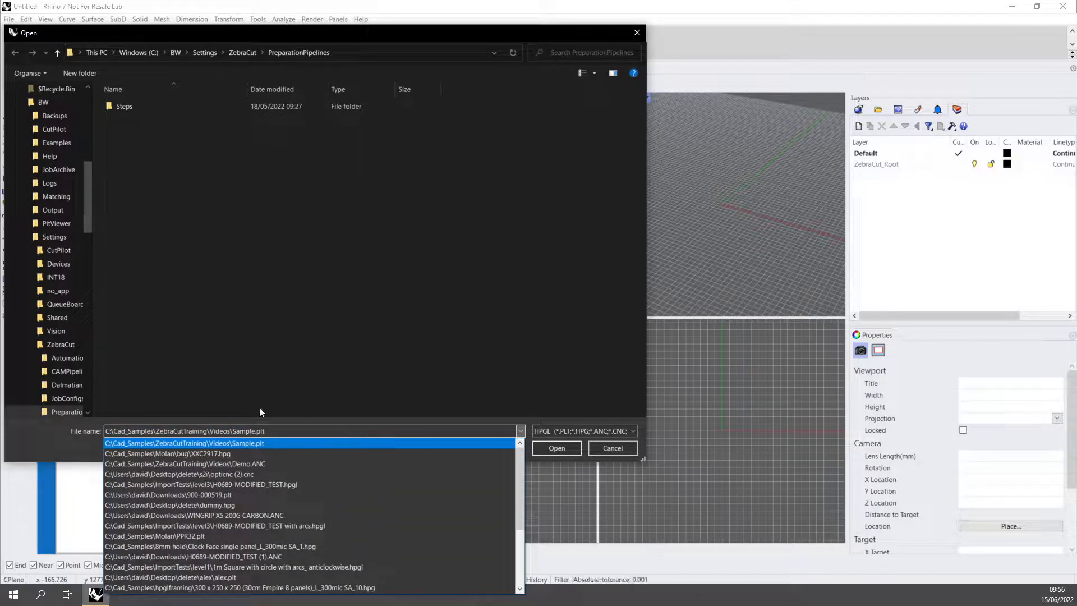
{"action": "left_click", "coordinate": [267, 463]}
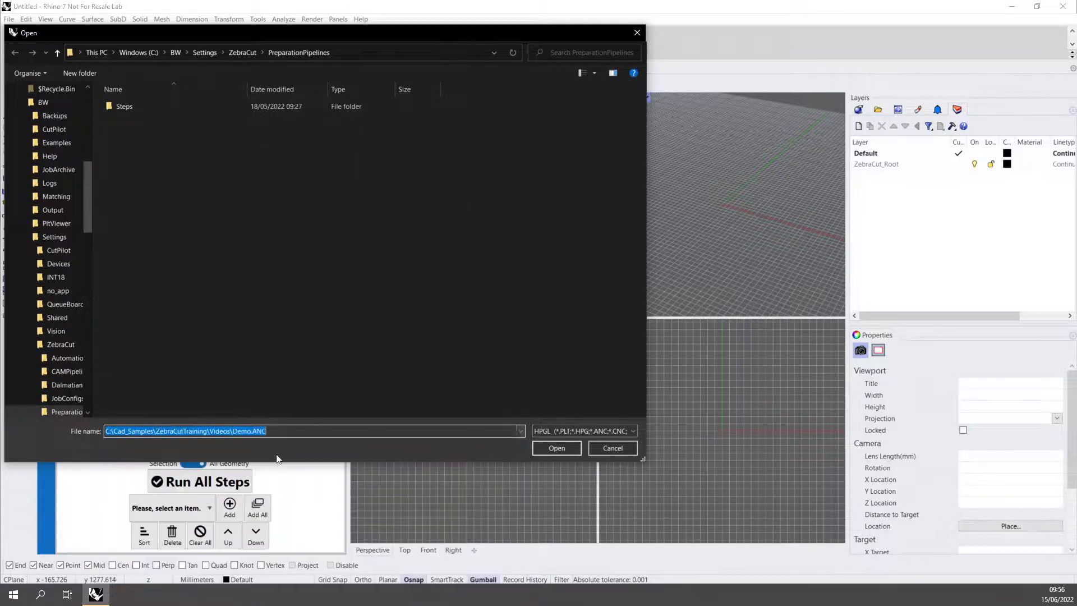
{"action": "left_click", "coordinate": [558, 450]}
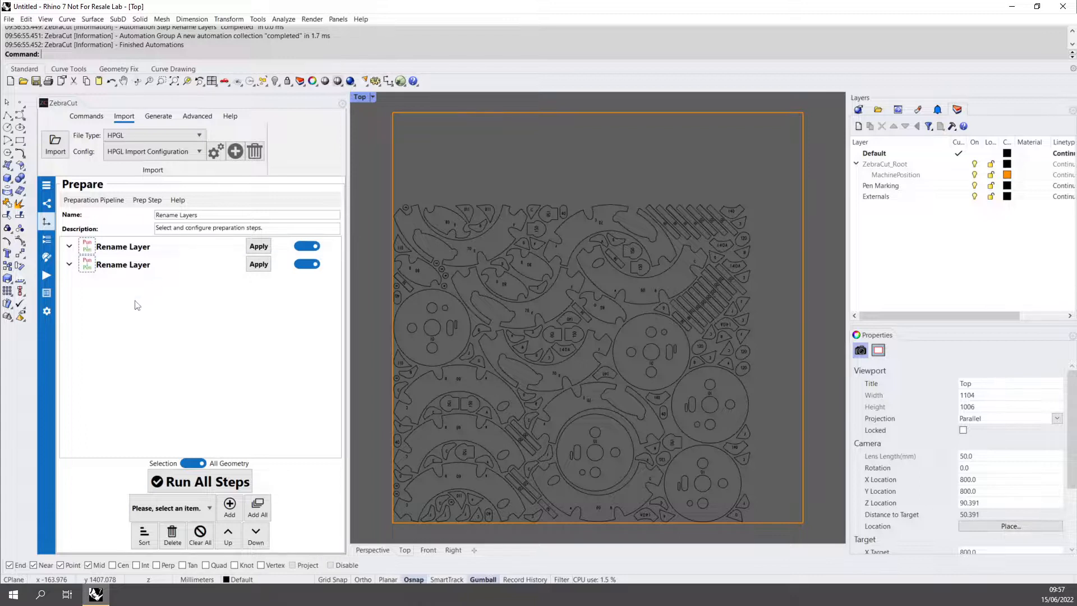
Set the Automation Log Level to Info in the ZebraCut logging settings and save the Zebra settings
{"action": "left_click", "coordinate": [46, 311]}
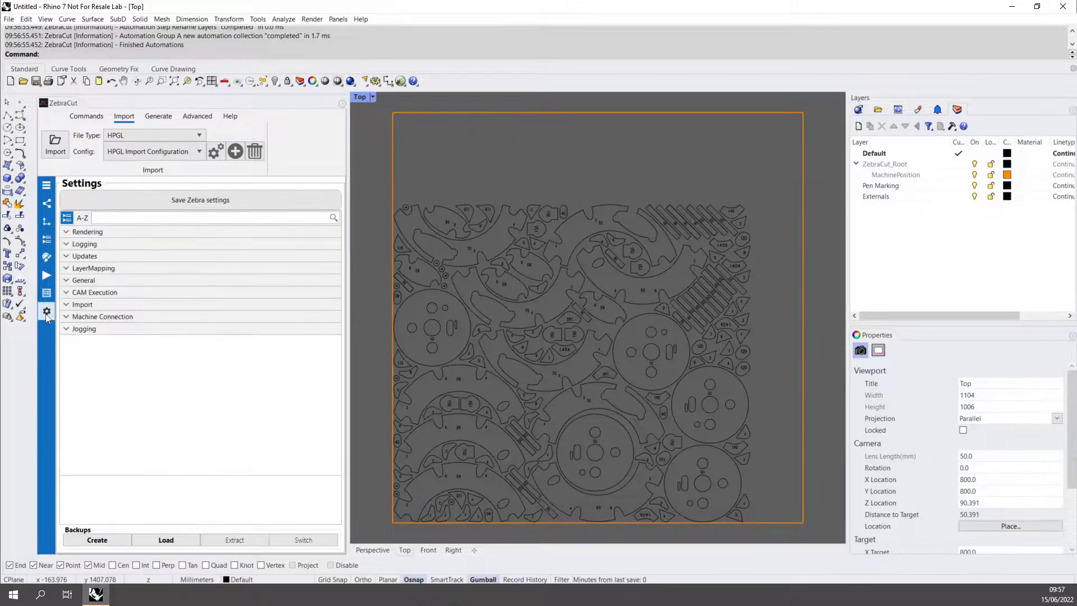
{"action": "left_click", "coordinate": [67, 246]}
{"action": "left_click", "coordinate": [213, 257]}
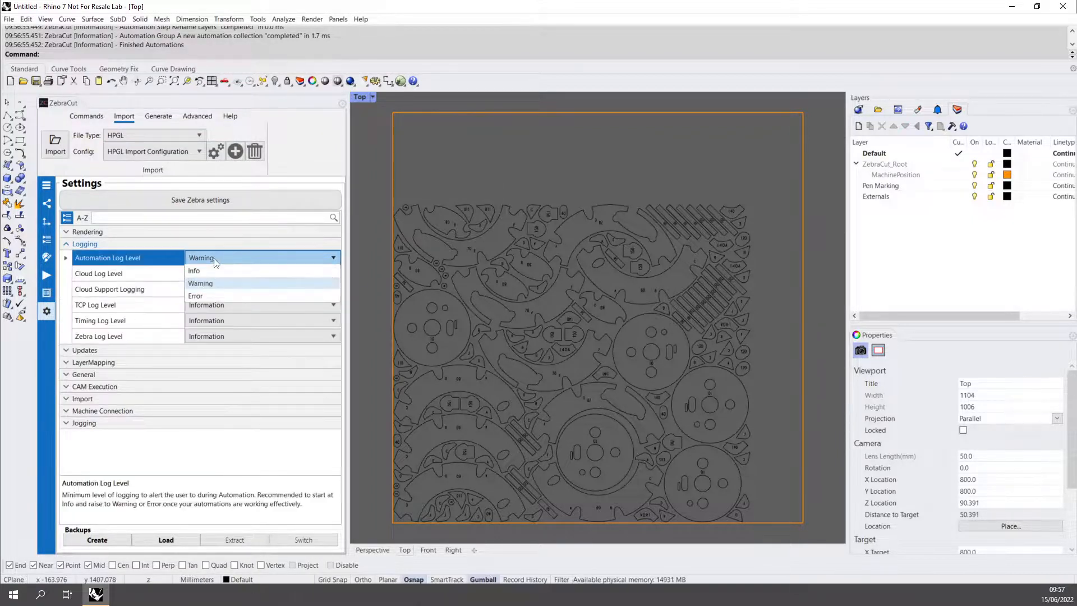
{"action": "left_click", "coordinate": [194, 270]}
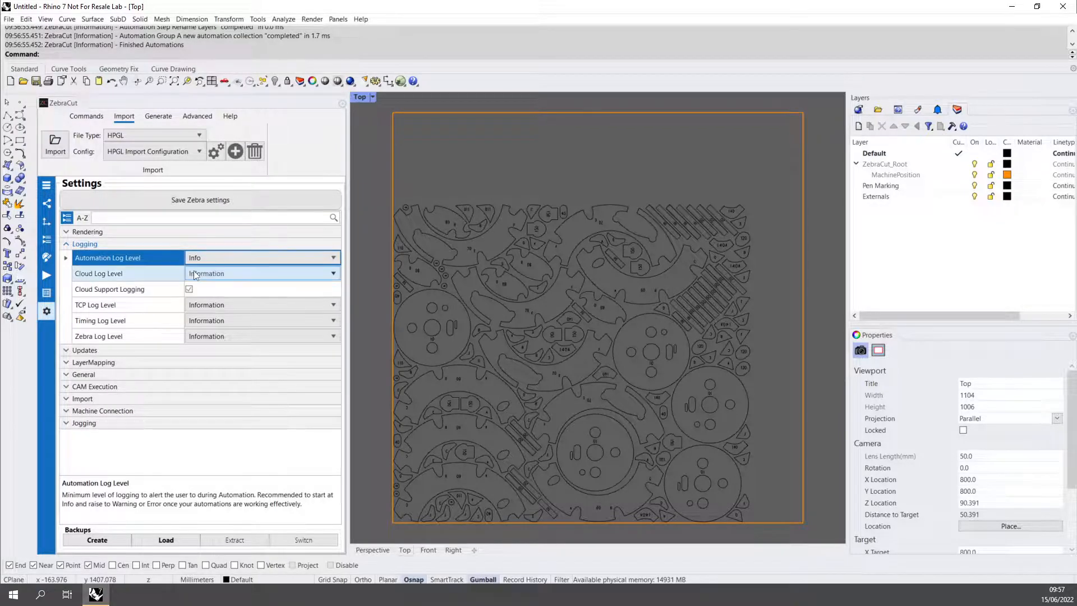
{"action": "left_click", "coordinate": [200, 201]}
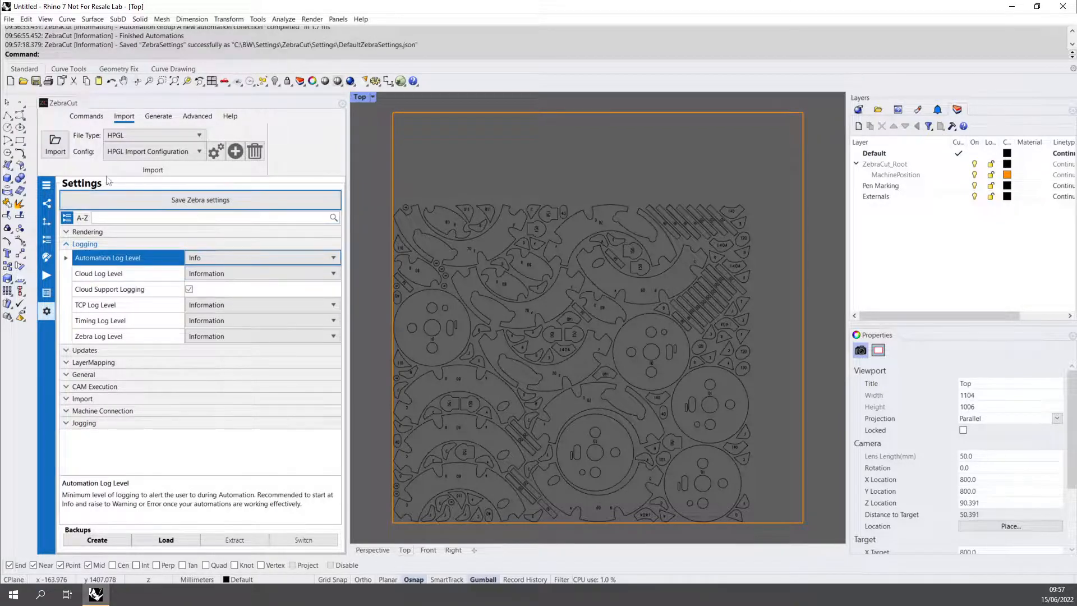
Import Demo.ANC again as HPGL, discarding the changes to the untitled drawing
{"action": "left_click", "coordinate": [54, 149]}
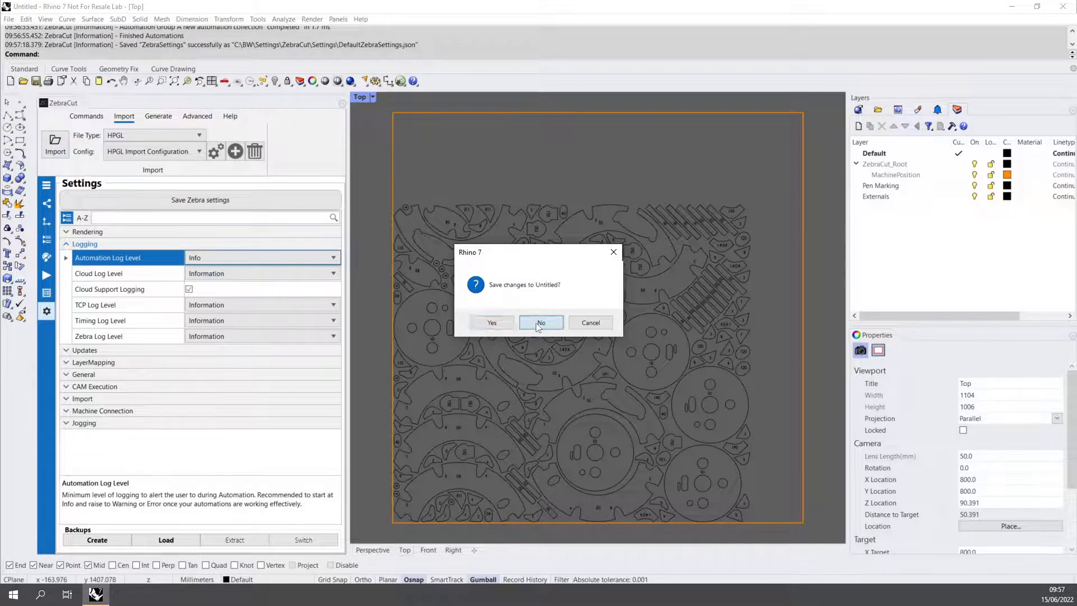
{"action": "left_click", "coordinate": [482, 322]}
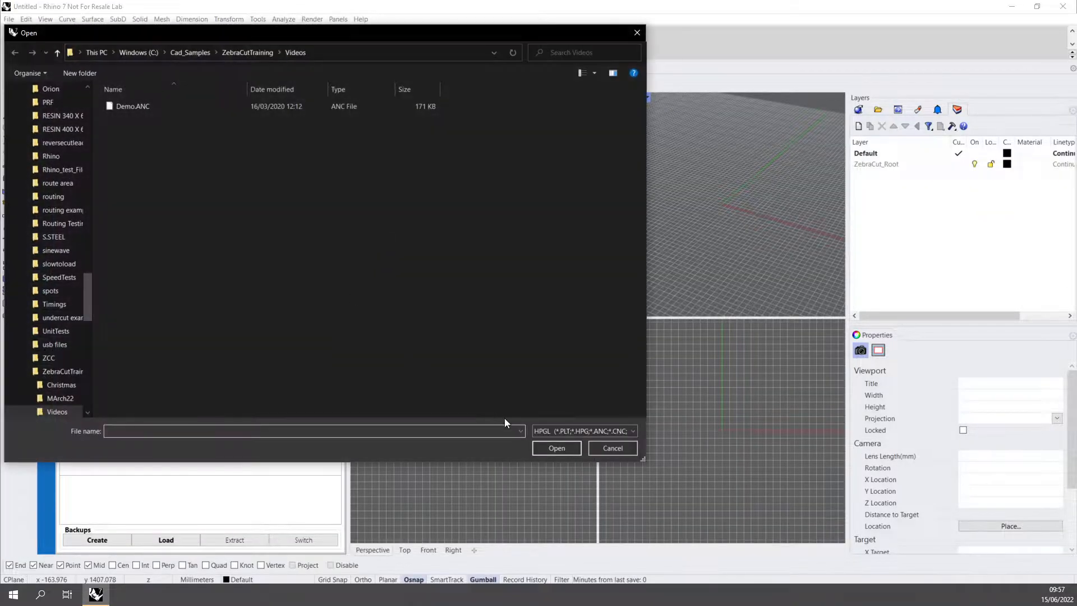
{"action": "left_click", "coordinate": [521, 430]}
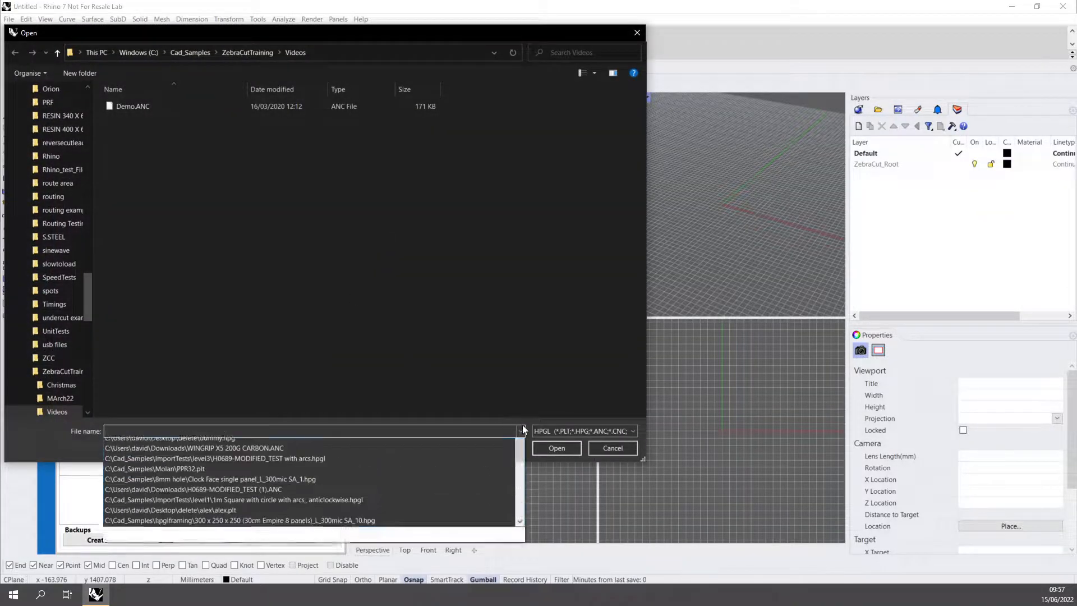
{"action": "left_click", "coordinate": [134, 108]}
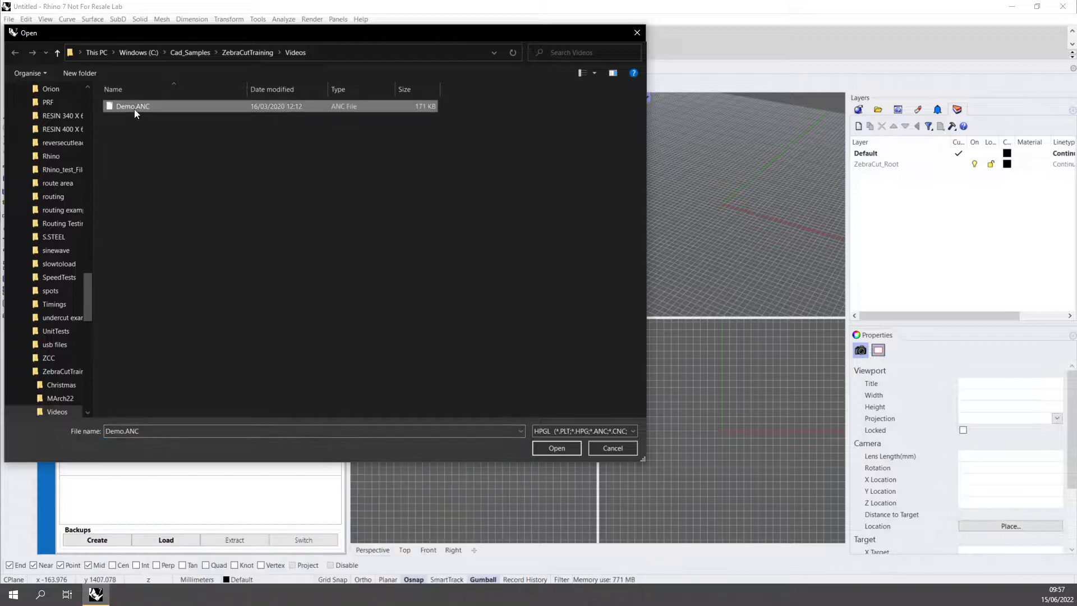
{"action": "double_click", "coordinate": [134, 109]}
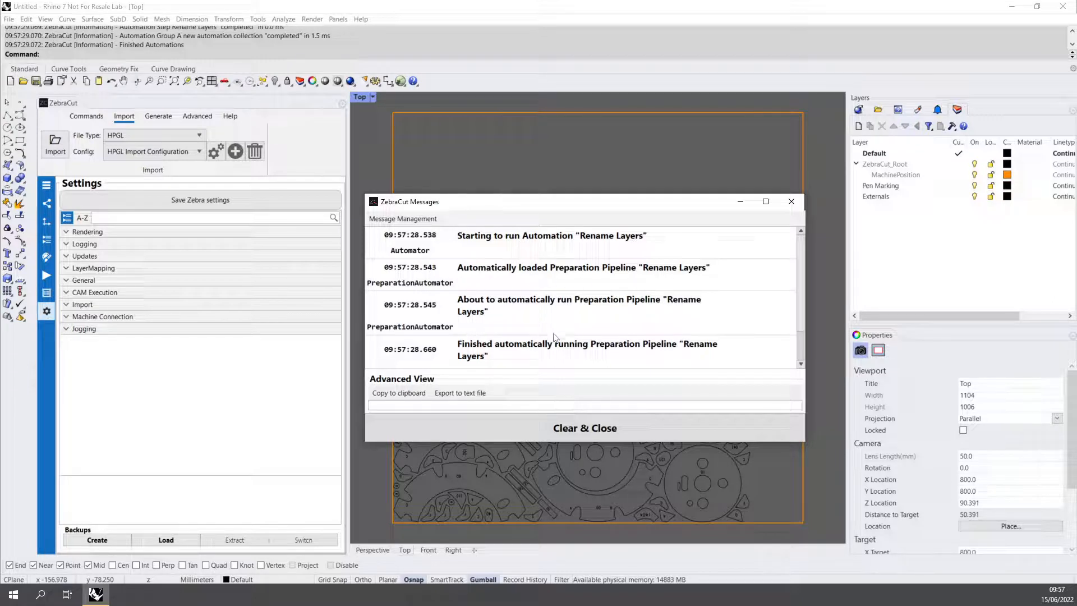
Read through the Rename Layers automation messages, then clear and close the message window
{"action": "scroll", "coordinate": [554, 330], "scroll_direction": "down", "scroll_amount": 1}
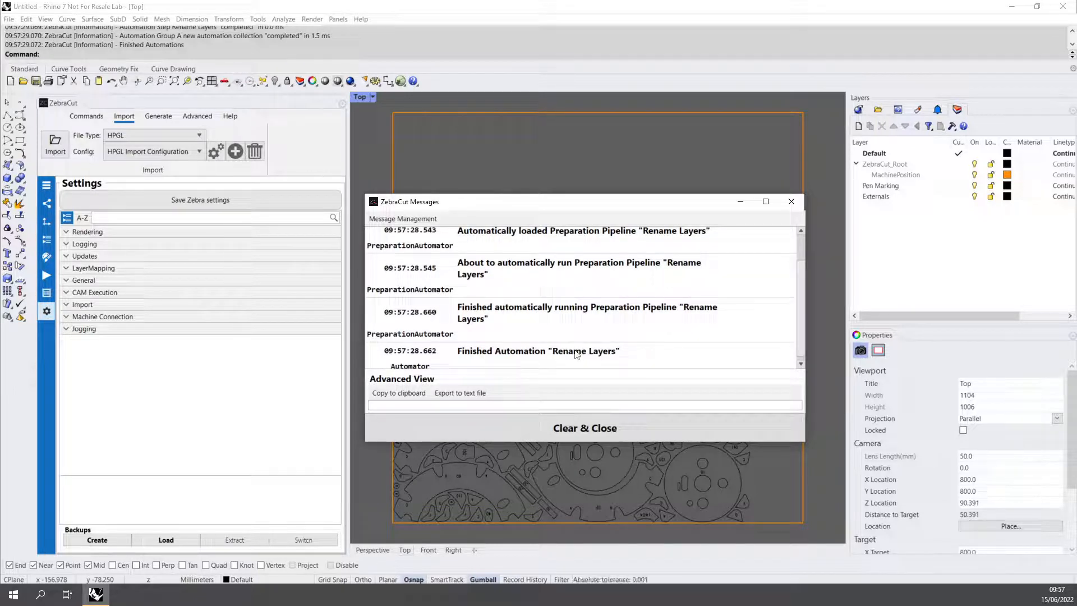
{"action": "scroll", "coordinate": [581, 346], "scroll_direction": "up", "scroll_amount": 1}
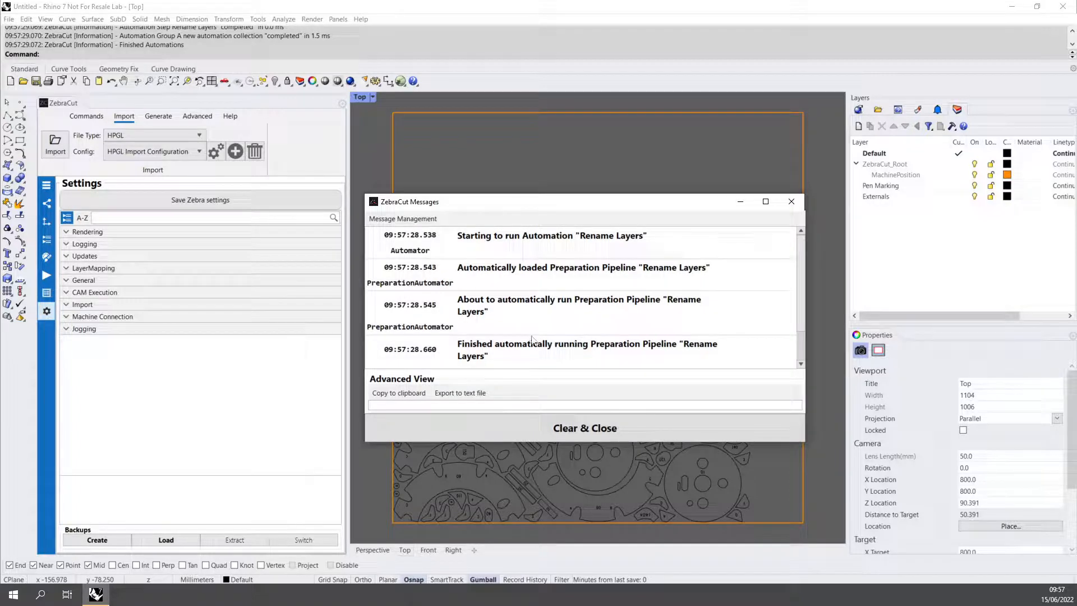
{"action": "left_click", "coordinate": [506, 426]}
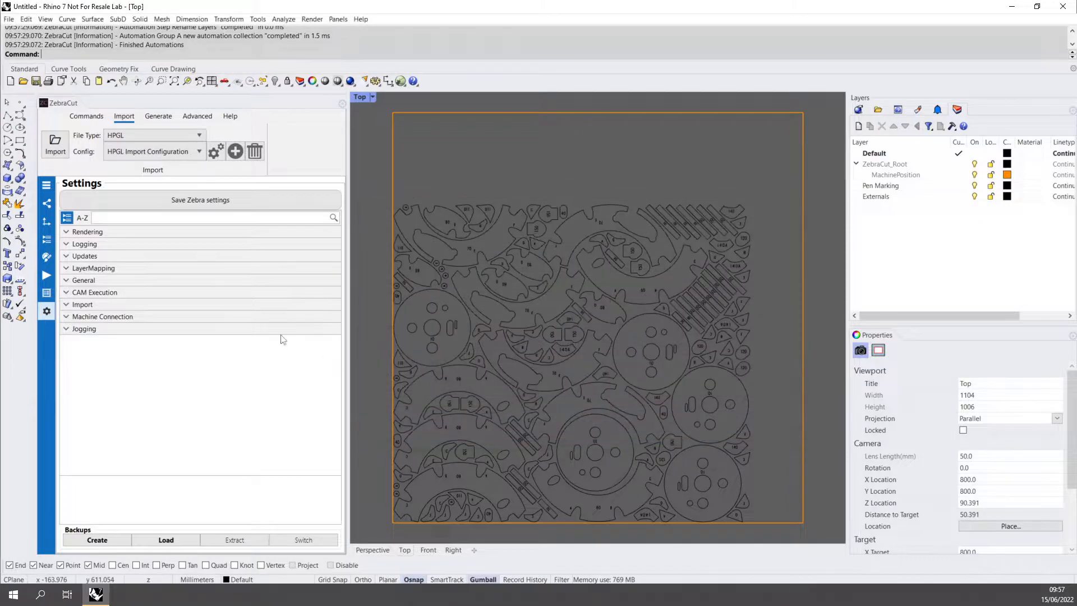
Set the Automation Log Level to Warning in the ZebraCut logging settings and save the Zebra settings
{"action": "left_click", "coordinate": [70, 245]}
{"action": "left_click", "coordinate": [206, 259]}
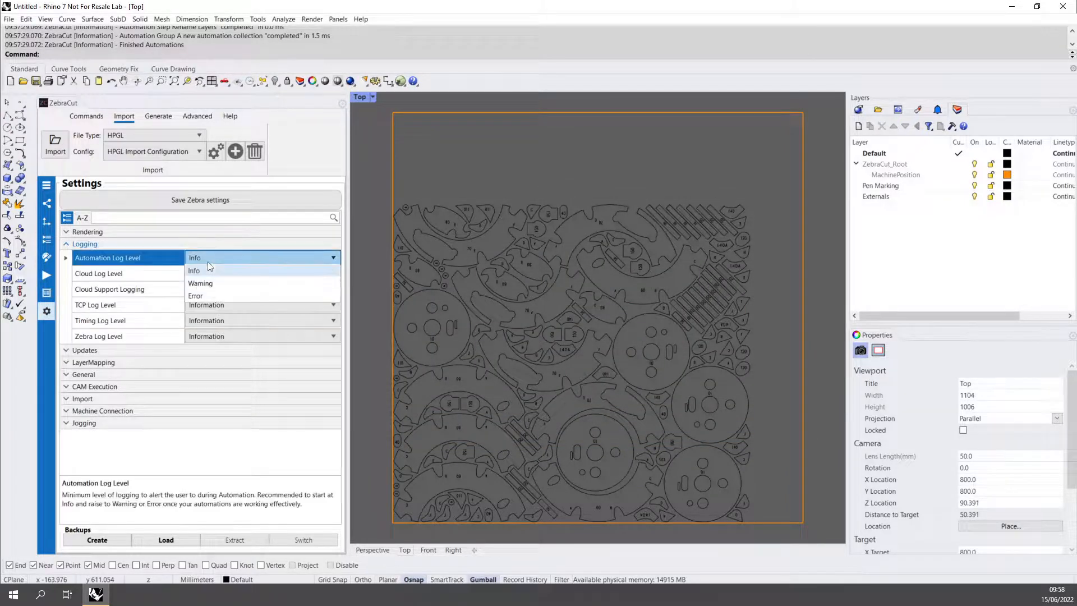
{"action": "left_click", "coordinate": [214, 284]}
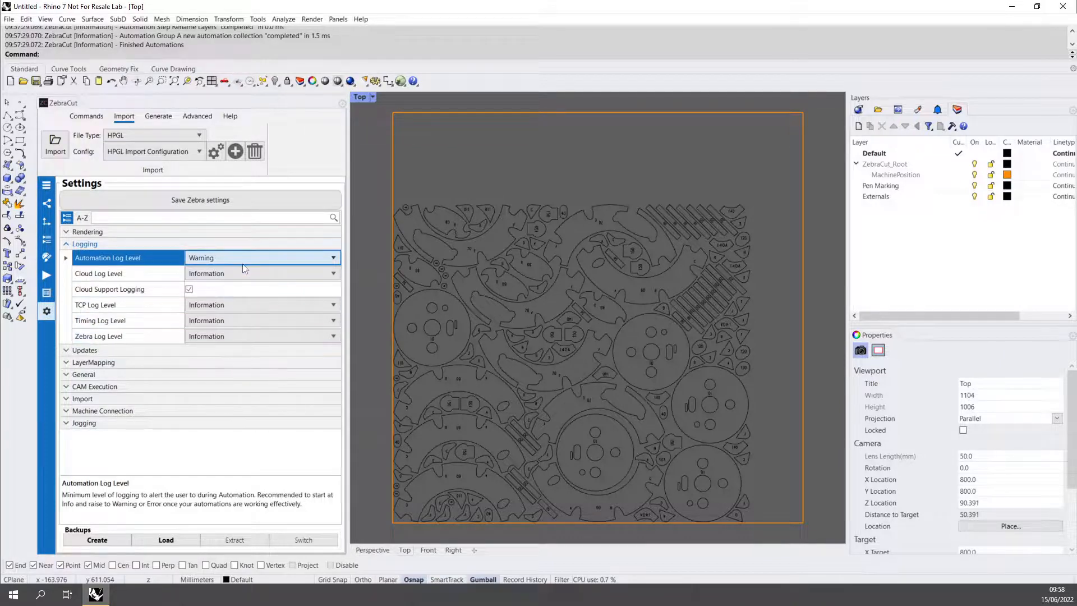
{"action": "left_click", "coordinate": [207, 199]}
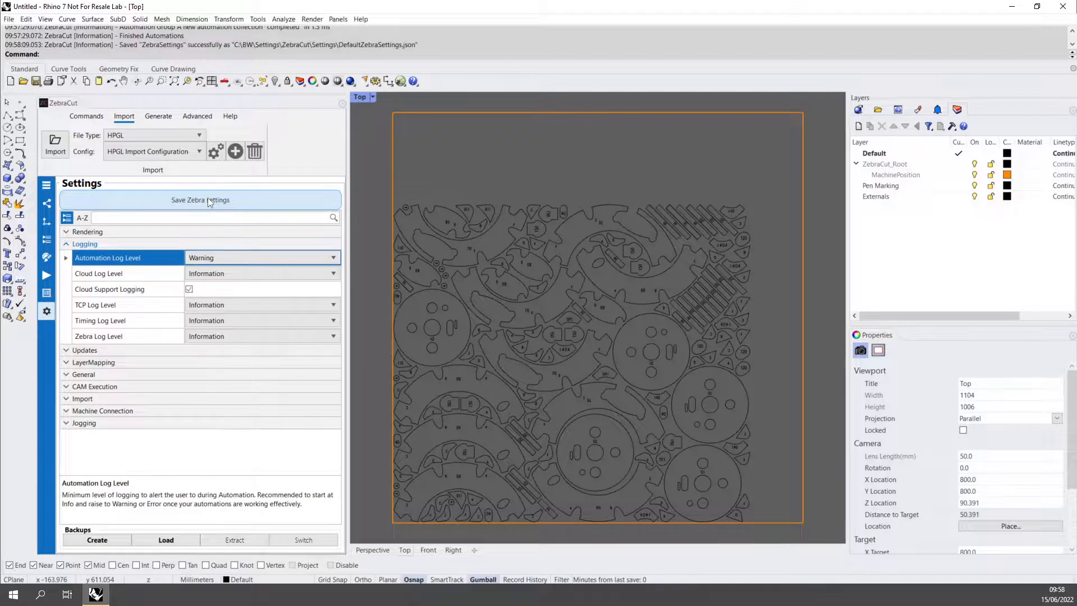
Re-import Demo.ANC as HPGL twice in a row, discarding the untitled drawing's changes each time
{"action": "left_click", "coordinate": [52, 147]}
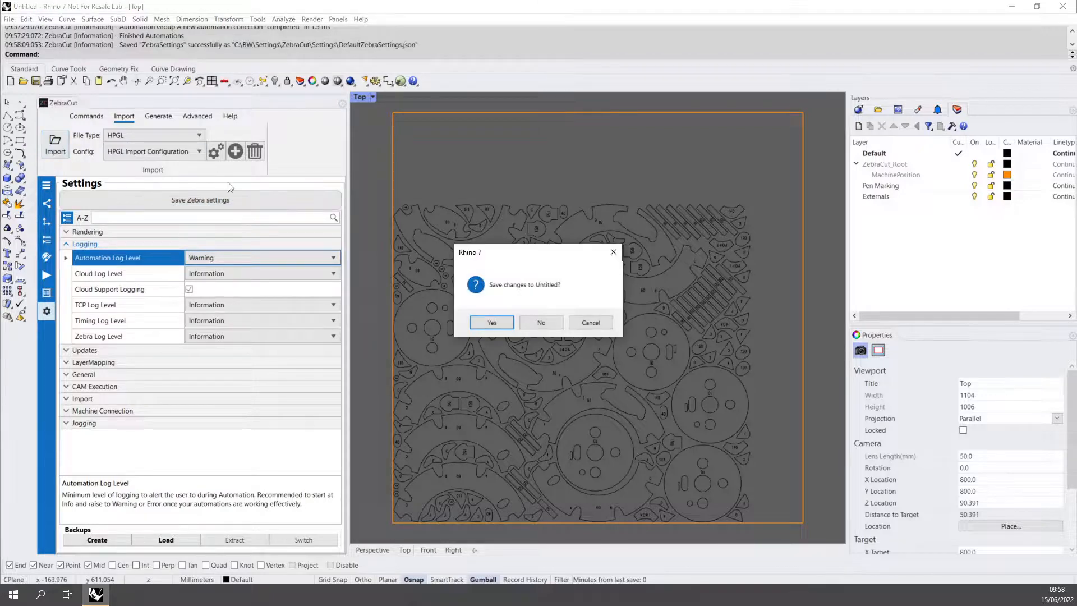
{"action": "left_click", "coordinate": [532, 324]}
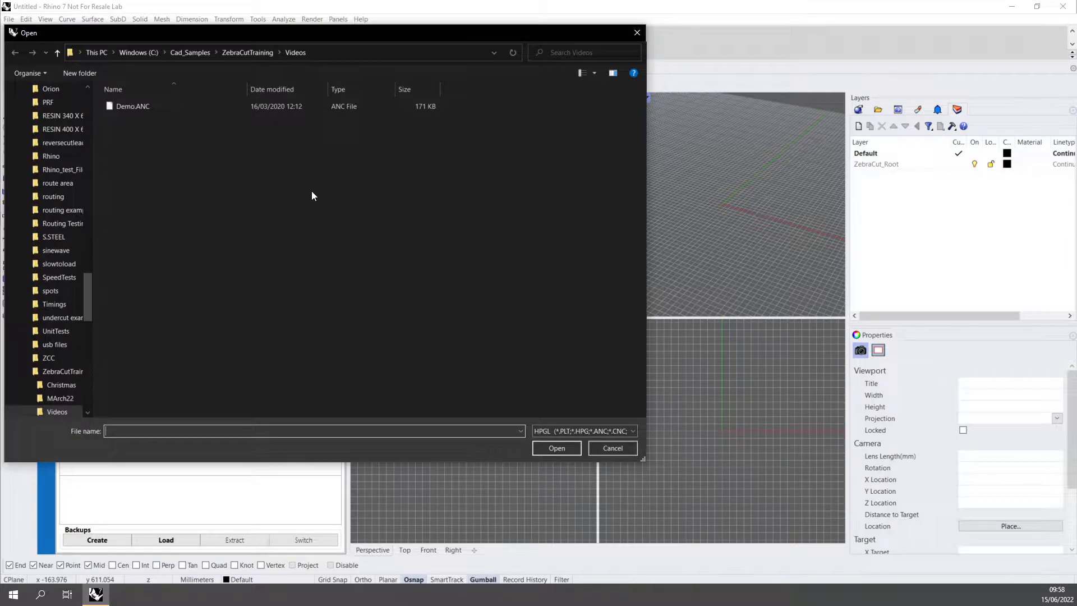
{"action": "double_click", "coordinate": [135, 107]}
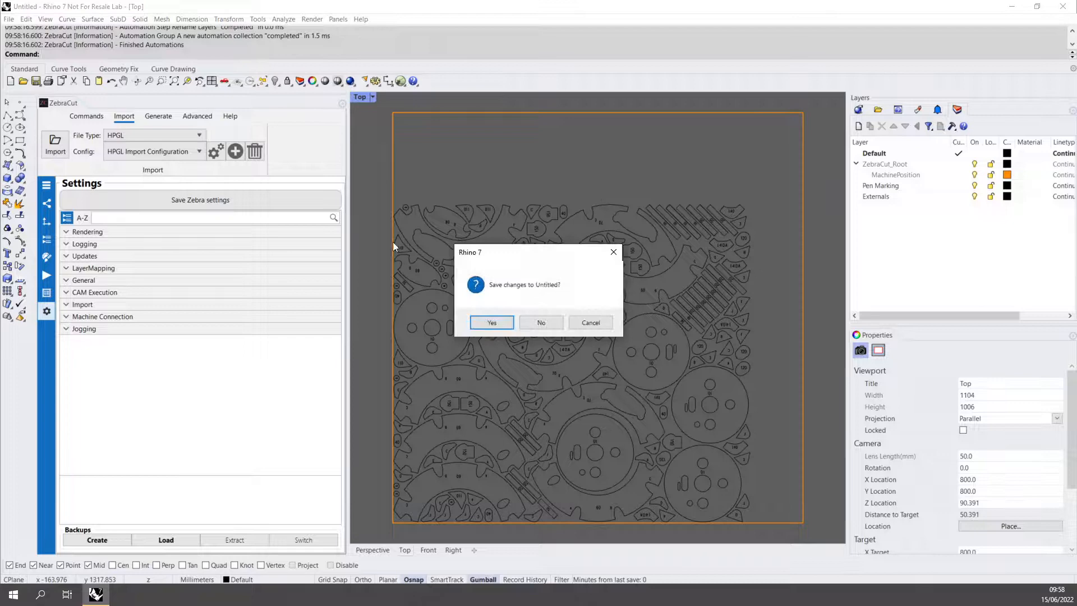
{"action": "left_click", "coordinate": [547, 325]}
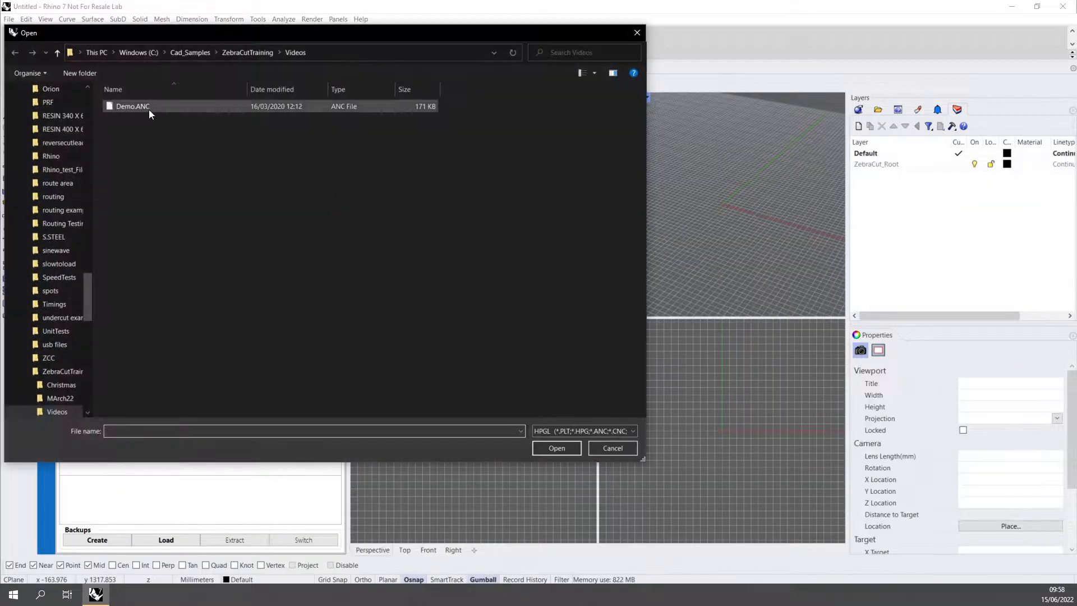
{"action": "double_click", "coordinate": [149, 109]}
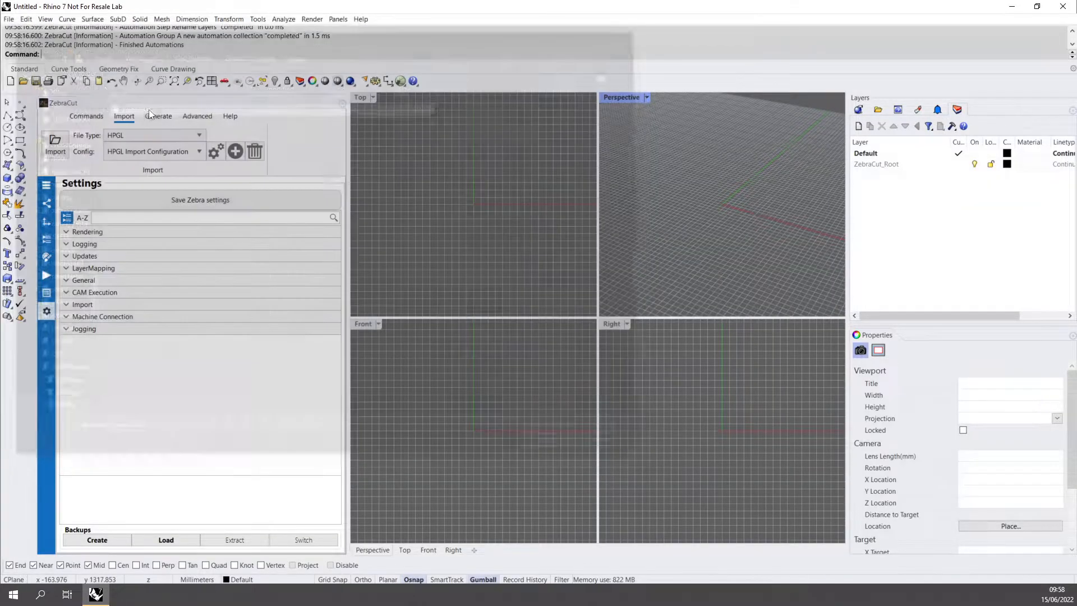